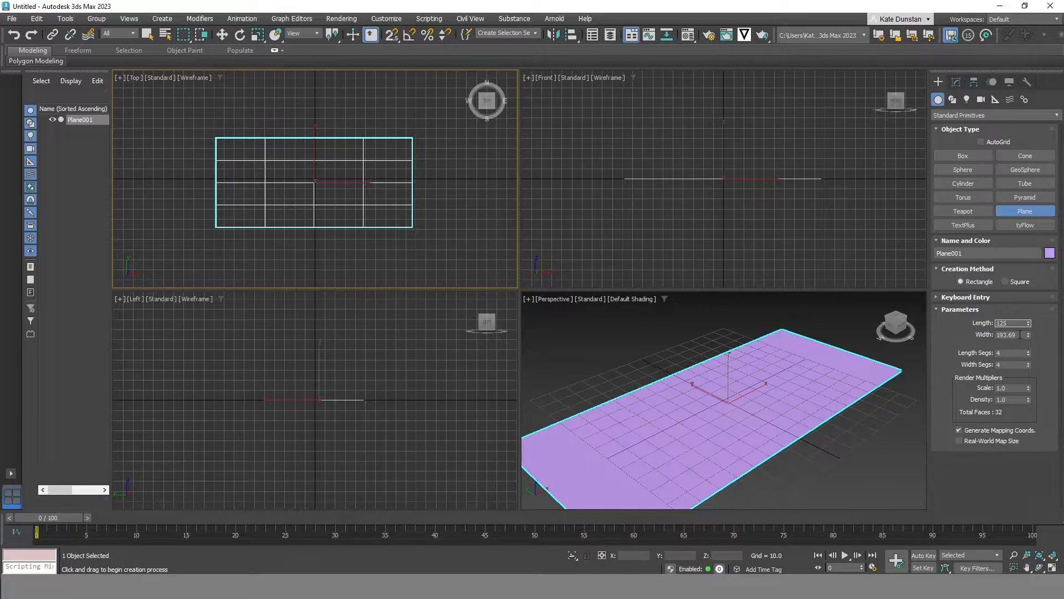
Set the new plane's width to 125.
{"action": "left_click_drag", "start_coordinate": [1020, 335], "coordinate": [991, 335]}
{"action": "type", "text": "125"}
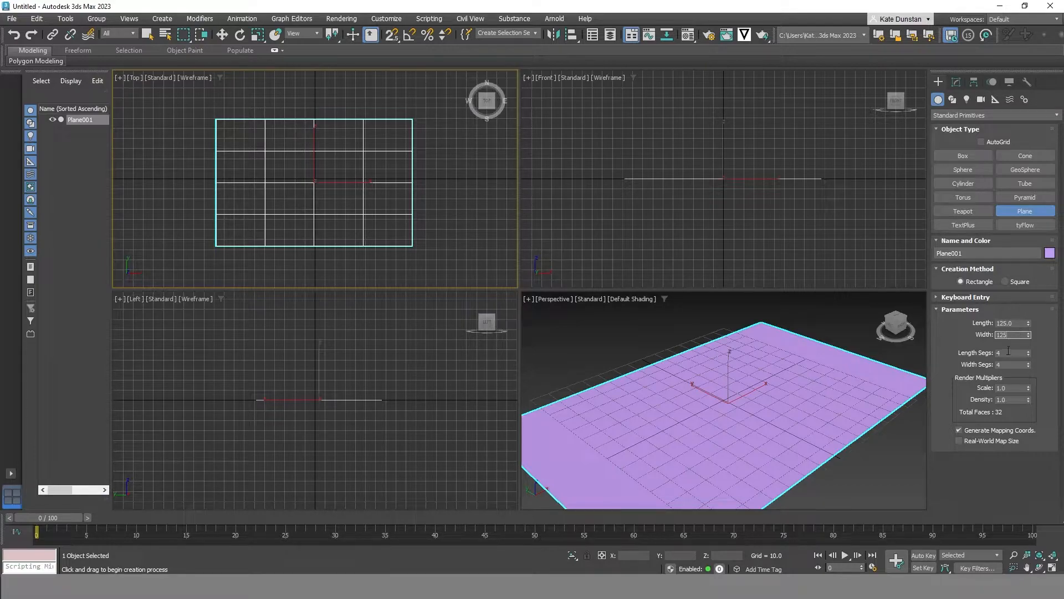
{"action": "key", "text": "Return"}
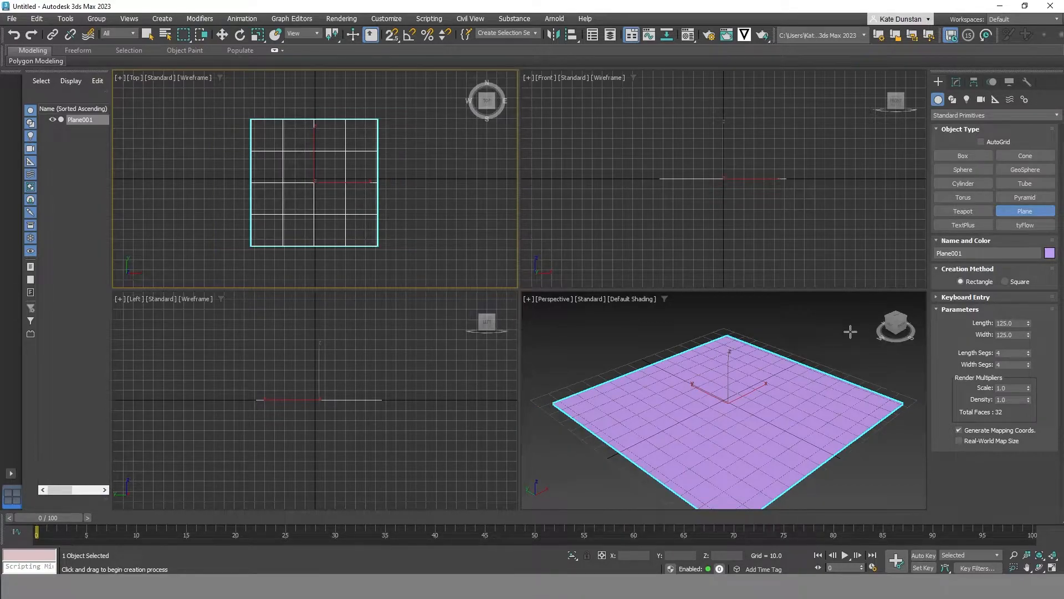
Set both the length segments and the width segments of the plane to 300.
{"action": "double_click", "coordinate": [1015, 353]}
{"action": "type", "text": "300"}
{"action": "key", "text": "Tab"}
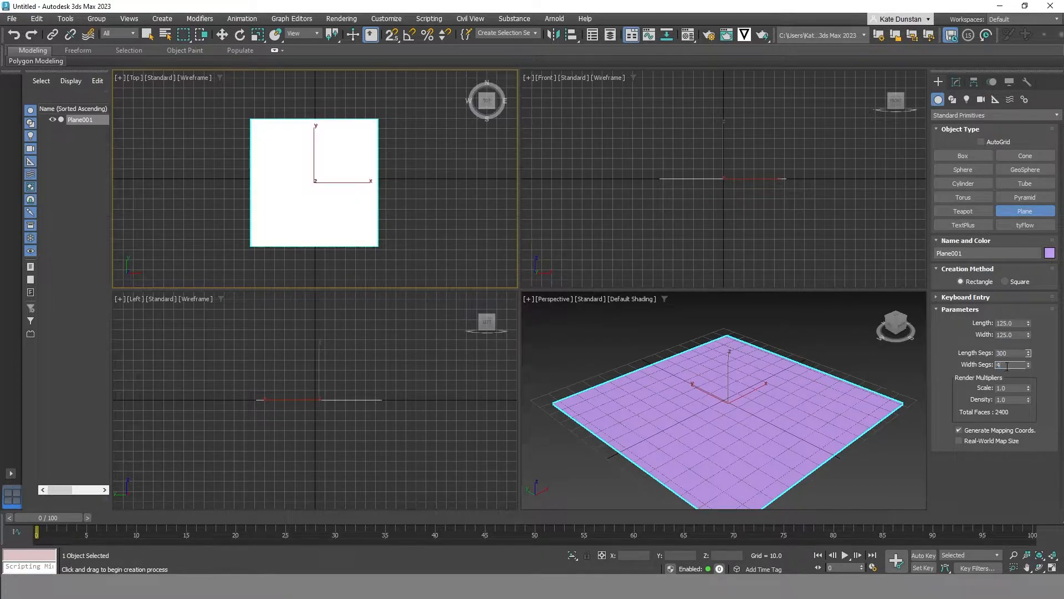
{"action": "type", "text": "300"}
{"action": "key", "text": "Return"}
Maximize the Perspective viewport and end plane creation.
{"action": "left_click", "coordinate": [669, 323]}
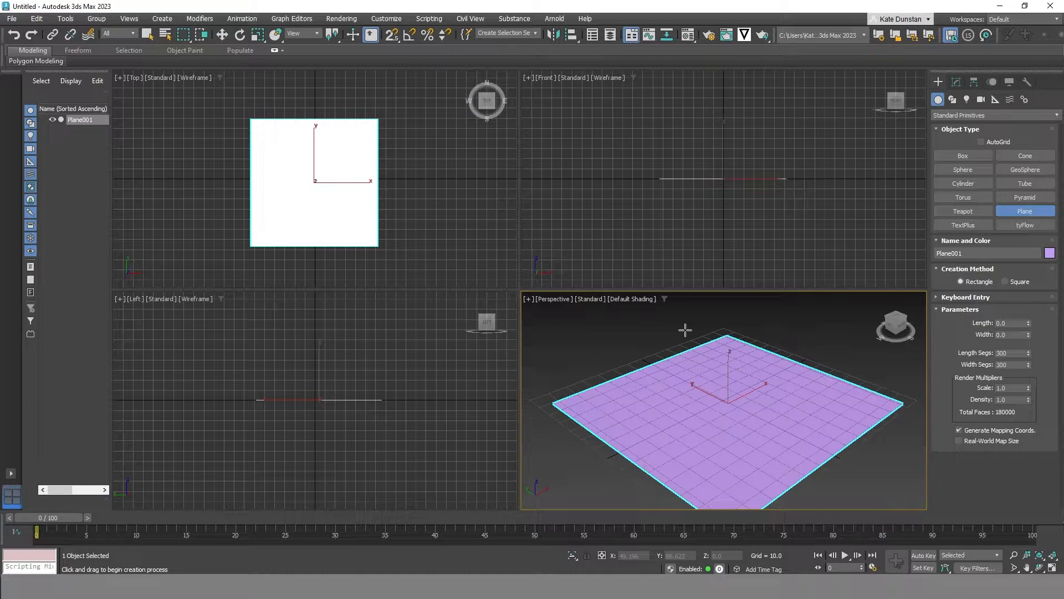
{"action": "key", "text": "alt+w"}
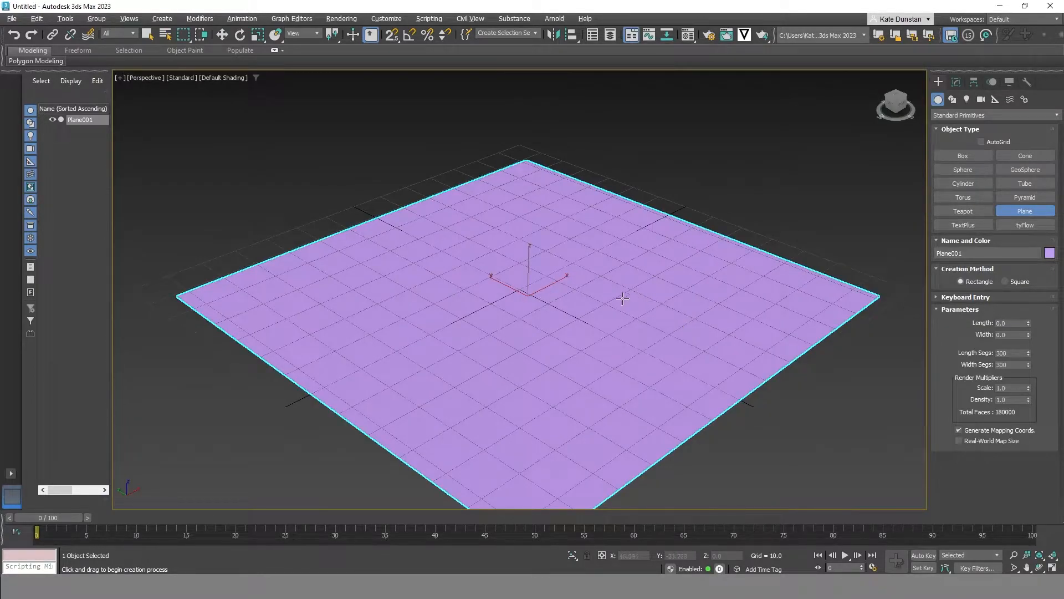
{"action": "right_click", "coordinate": [657, 310]}
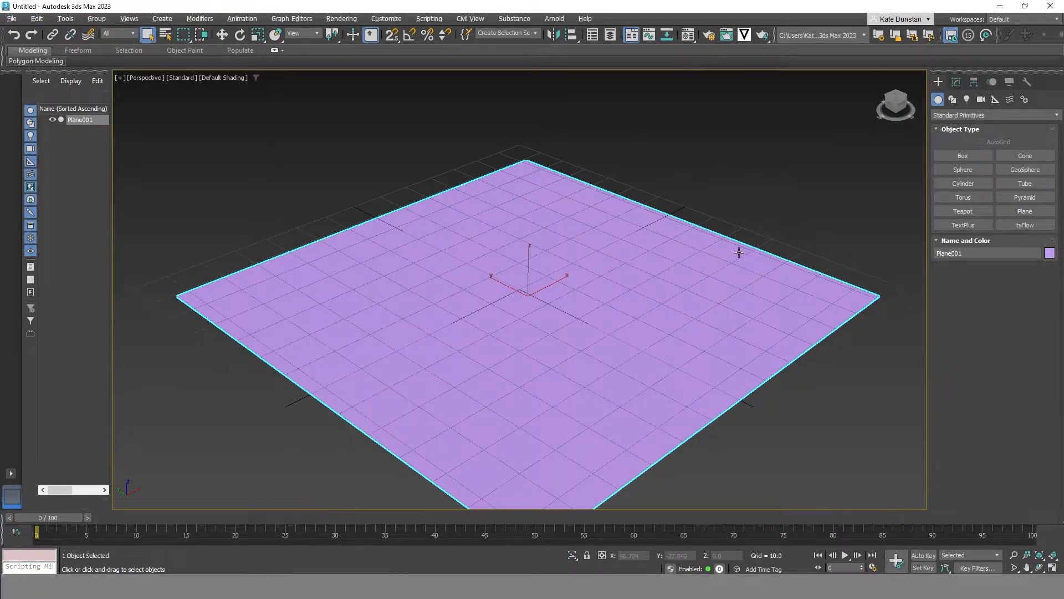
{"action": "middle_click_drag", "start_coordinate": [642, 269], "coordinate": [719, 222], "text": "alt"}
{"action": "scroll", "coordinate": [495, 250], "scroll_direction": "up", "scroll_amount": 3}
{"action": "scroll", "coordinate": [495, 250], "scroll_direction": "down", "scroll_amount": 5}
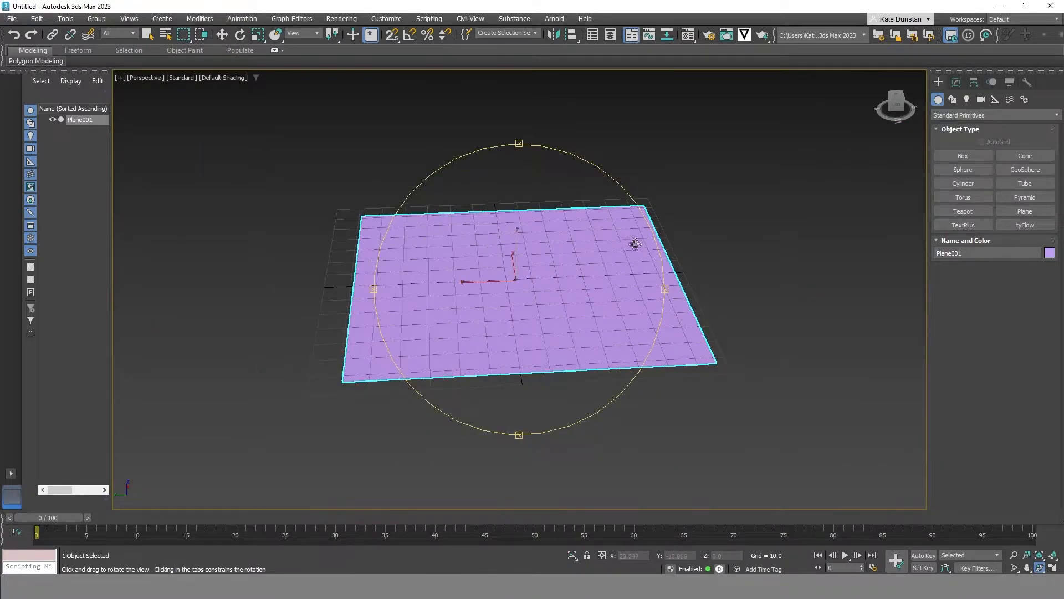
Add a Noise modifier to the plane and enable its Fractal option.
{"action": "left_click", "coordinate": [956, 82]}
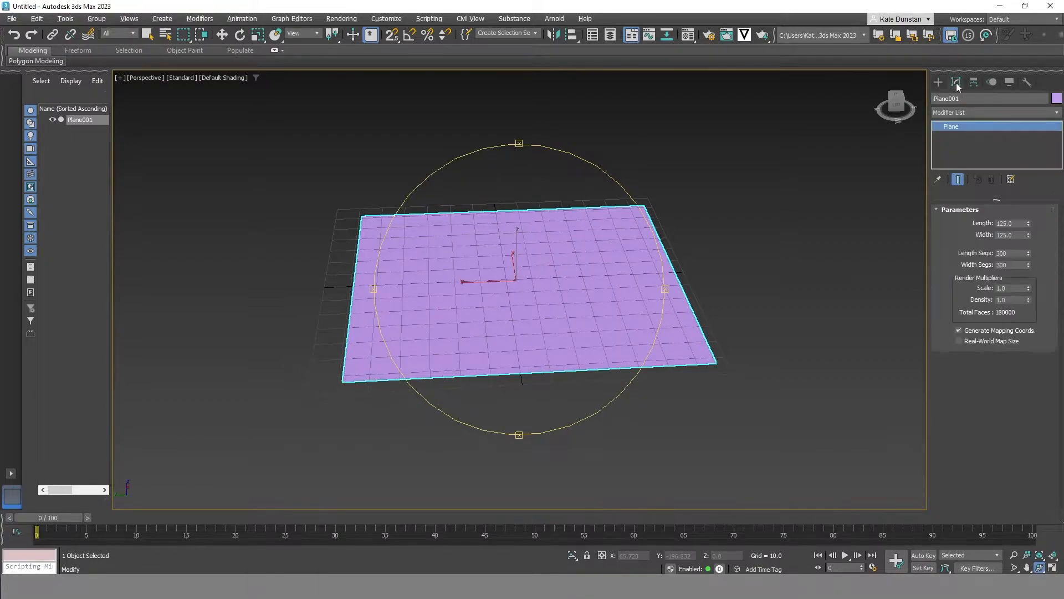
{"action": "left_click", "coordinate": [979, 113]}
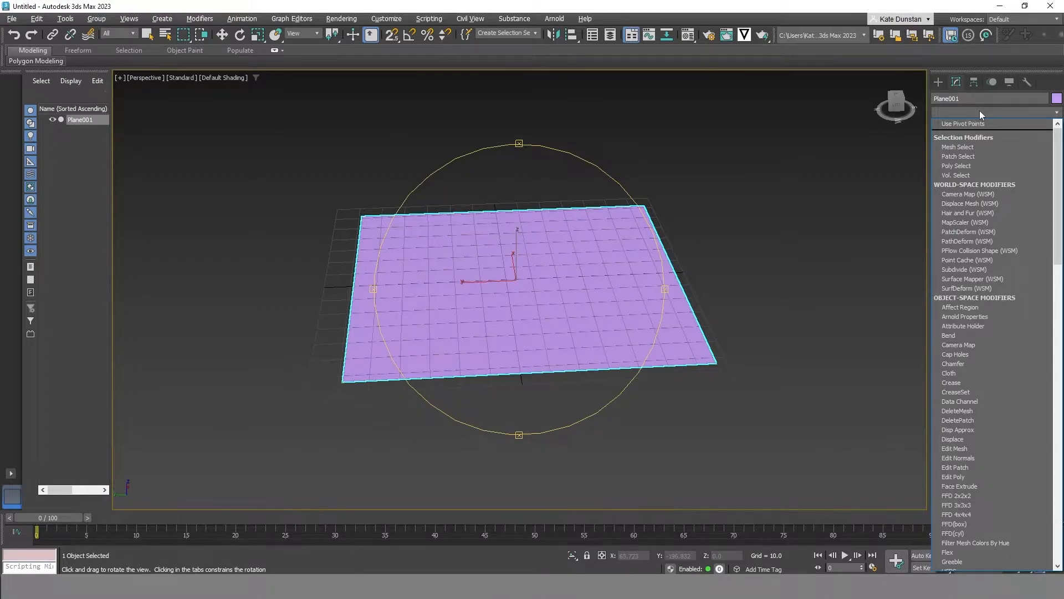
{"action": "scroll", "coordinate": [992, 431], "scroll_direction": "down", "scroll_amount": 6}
{"action": "scroll", "coordinate": [992, 437], "scroll_direction": "down", "scroll_amount": 5}
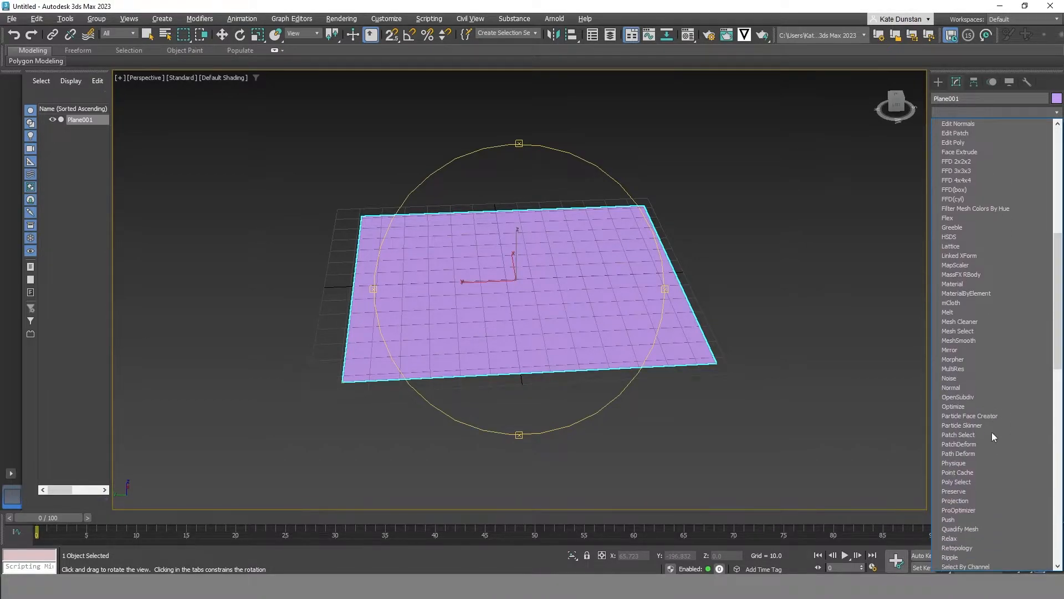
{"action": "left_click", "coordinate": [953, 378]}
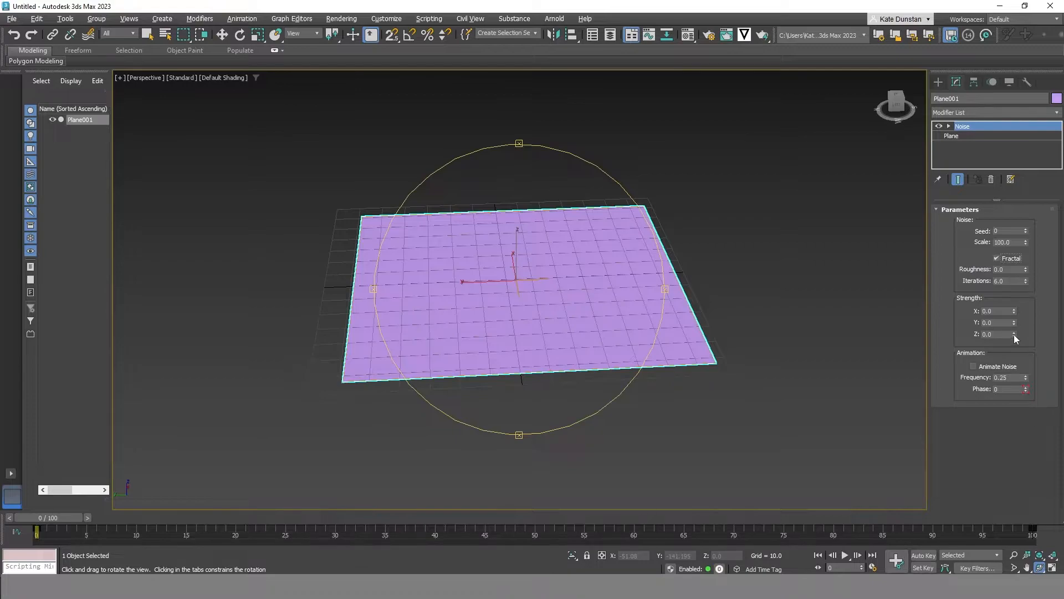
Set the Noise modifier's Z strength to 13.
{"action": "left_click_drag", "start_coordinate": [1014, 335], "coordinate": [1003, 200]}
{"action": "left_click_drag", "start_coordinate": [1001, 333], "coordinate": [962, 334]}
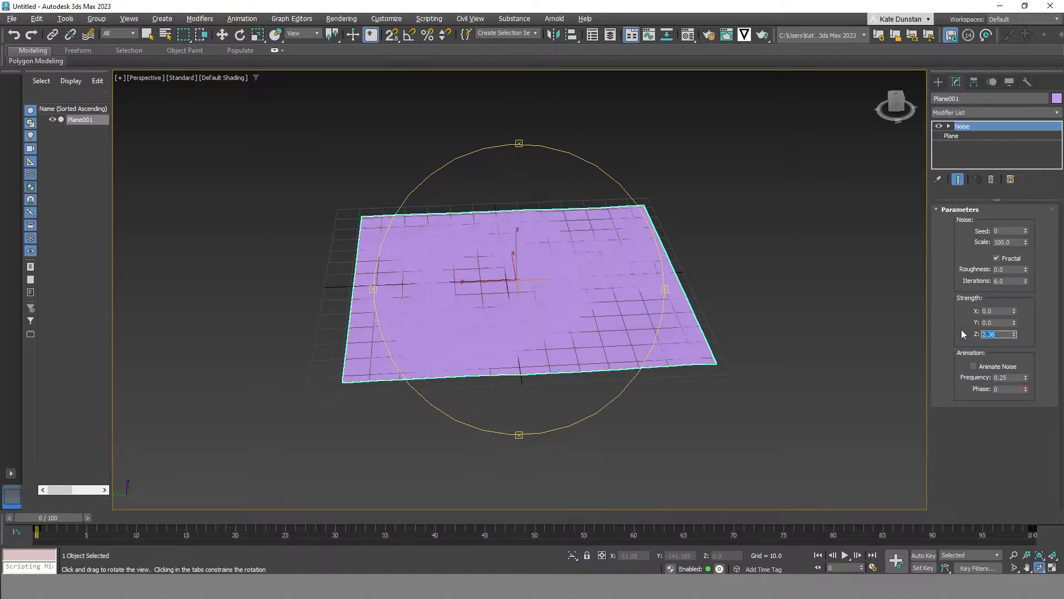
{"action": "type", "text": "13"}
{"action": "key", "text": "Return"}
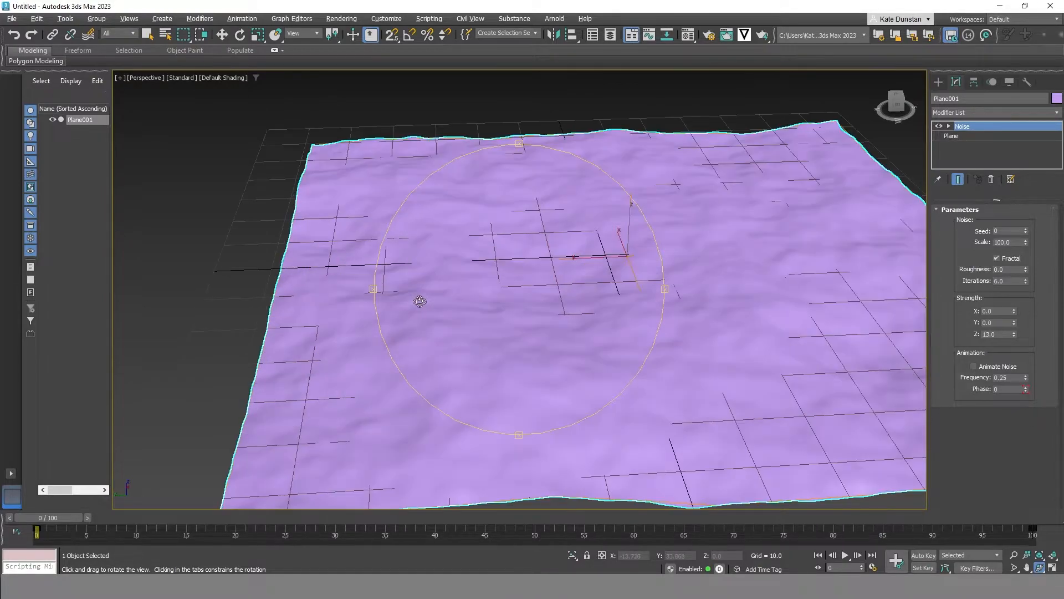
Set the Noise modifier's scale to 45.
{"action": "scroll", "coordinate": [420, 301], "scroll_direction": "up", "scroll_amount": 4}
{"action": "left_click_drag", "start_coordinate": [439, 298], "coordinate": [672, 274]}
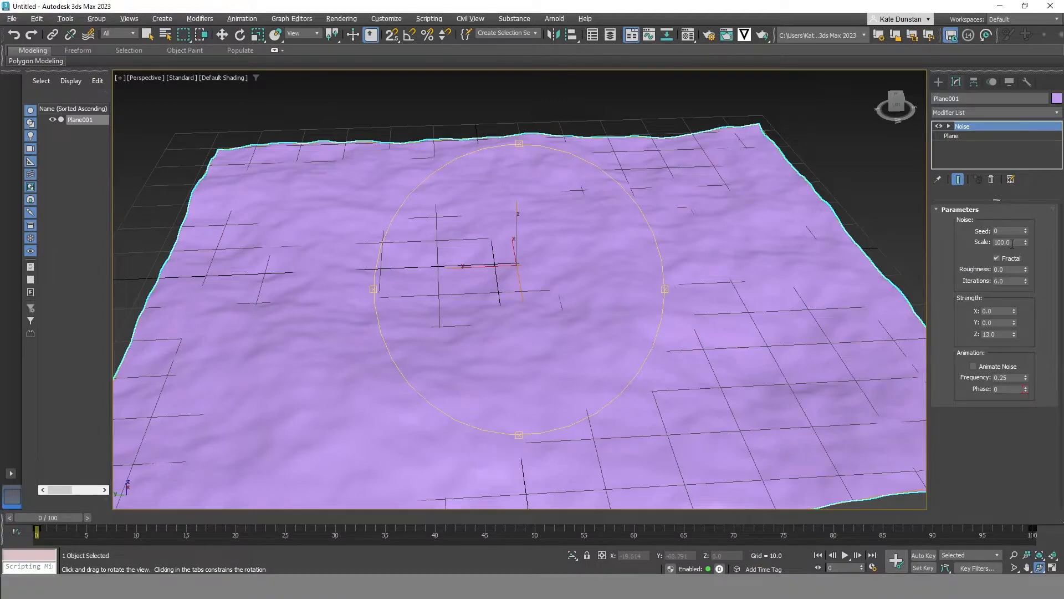
{"action": "left_click_drag", "start_coordinate": [1013, 244], "coordinate": [989, 242]}
{"action": "type", "text": "45"}
{"action": "key", "text": "Return"}
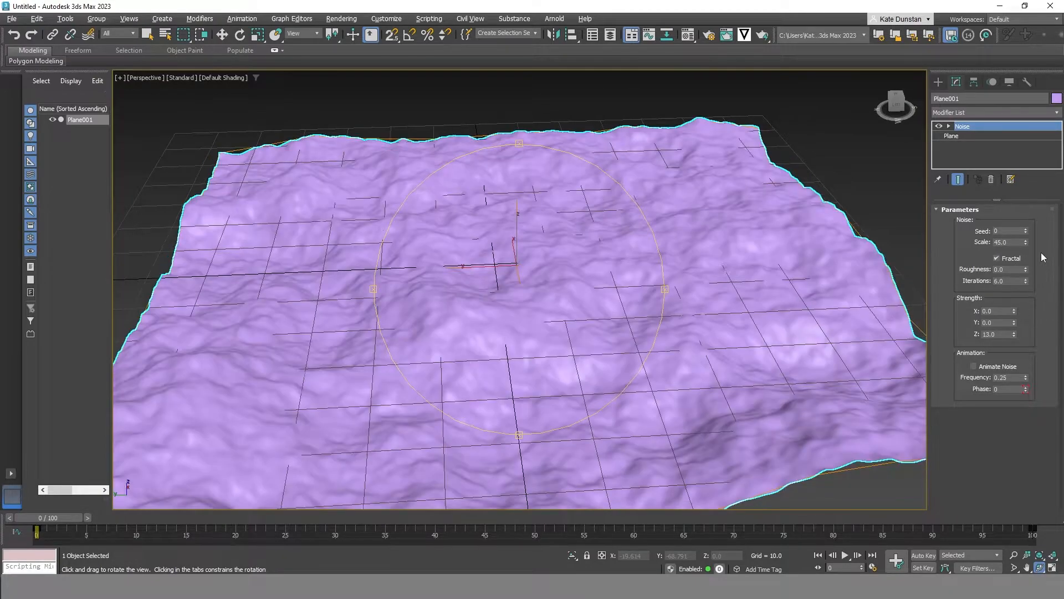
Enable Animate Noise on the plane's Noise modifier, with frequency 0.43 and phase 34.
{"action": "left_click_drag", "start_coordinate": [625, 297], "coordinate": [582, 298]}
{"action": "mouse_move", "coordinate": [514, 249]}
{"action": "left_mouse_down"}
{"action": "mouse_move", "coordinate": [499, 229]}
{"action": "mouse_move", "coordinate": [522, 265]}
{"action": "mouse_move", "coordinate": [472, 232]}
{"action": "mouse_move", "coordinate": [511, 252]}
{"action": "left_mouse_up"}
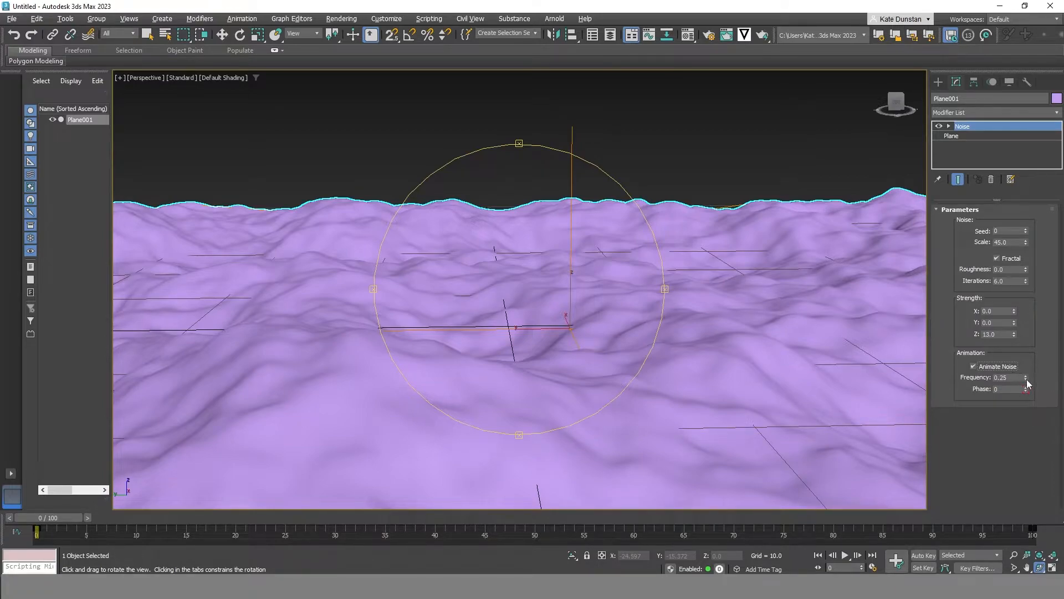
{"action": "mouse_move", "coordinate": [1026, 377]}
{"action": "left_mouse_down"}
{"action": "mouse_move", "coordinate": [1028, 354]}
{"action": "mouse_move", "coordinate": [1031, 367]}
{"action": "left_mouse_up"}
{"action": "mouse_move", "coordinate": [1027, 390]}
{"action": "left_mouse_down"}
{"action": "mouse_move", "coordinate": [1031, 368]}
{"action": "mouse_move", "coordinate": [1027, 384]}
{"action": "left_mouse_up"}
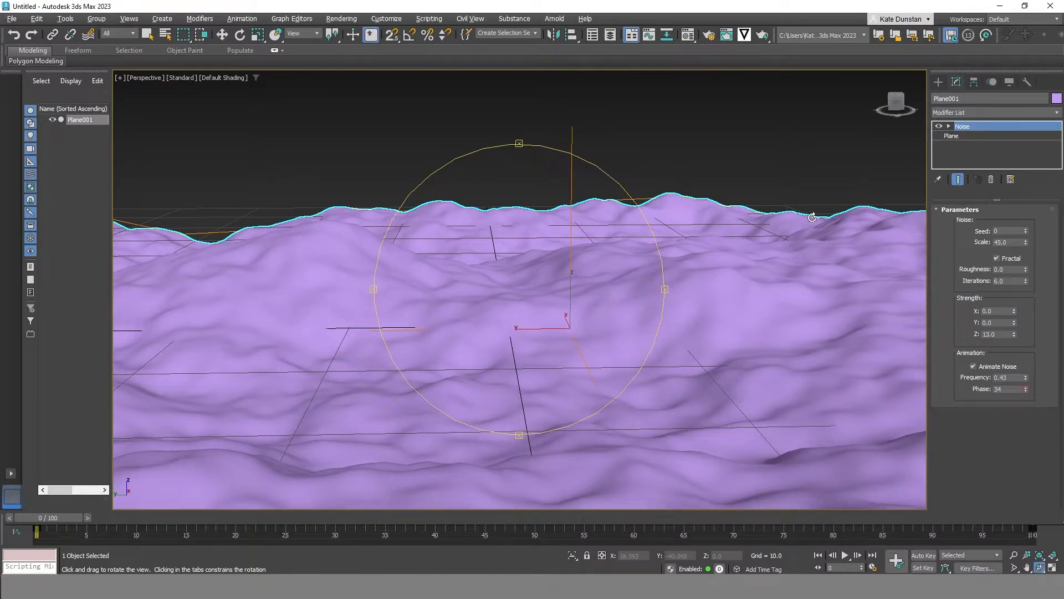
{"action": "key", "text": "q"}
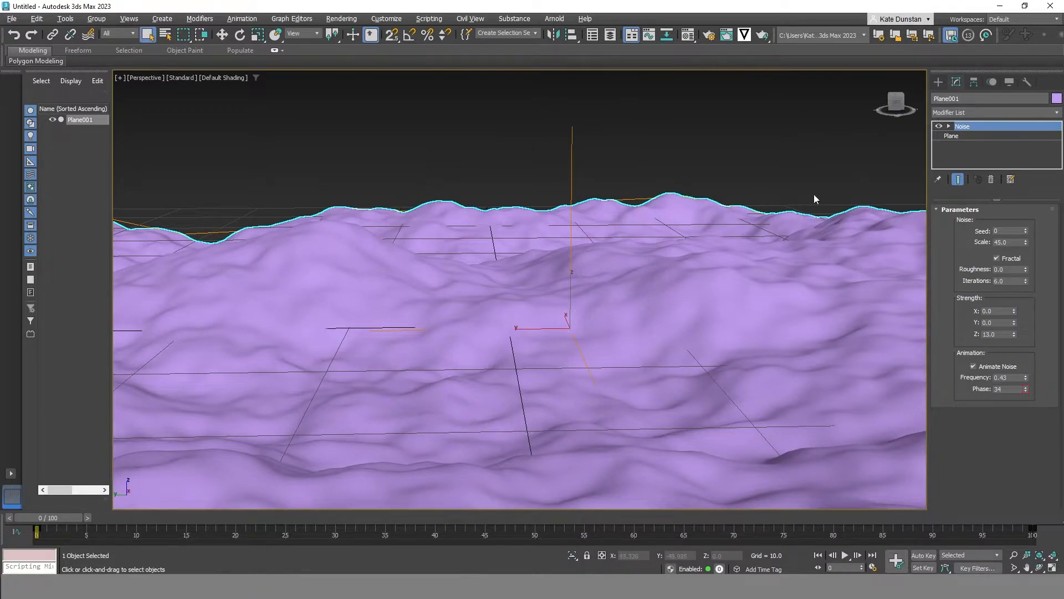
Add a Push modifier above the Noise modifier and set its push value to -1.4.
{"action": "left_click", "coordinate": [969, 113]}
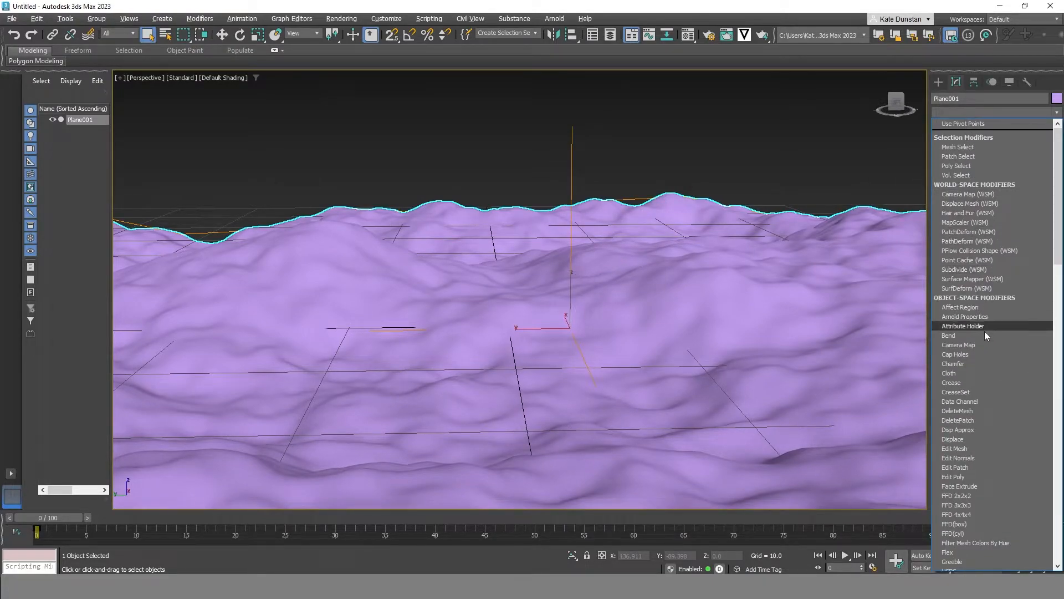
{"action": "scroll", "coordinate": [1002, 411], "scroll_direction": "down", "scroll_amount": 10}
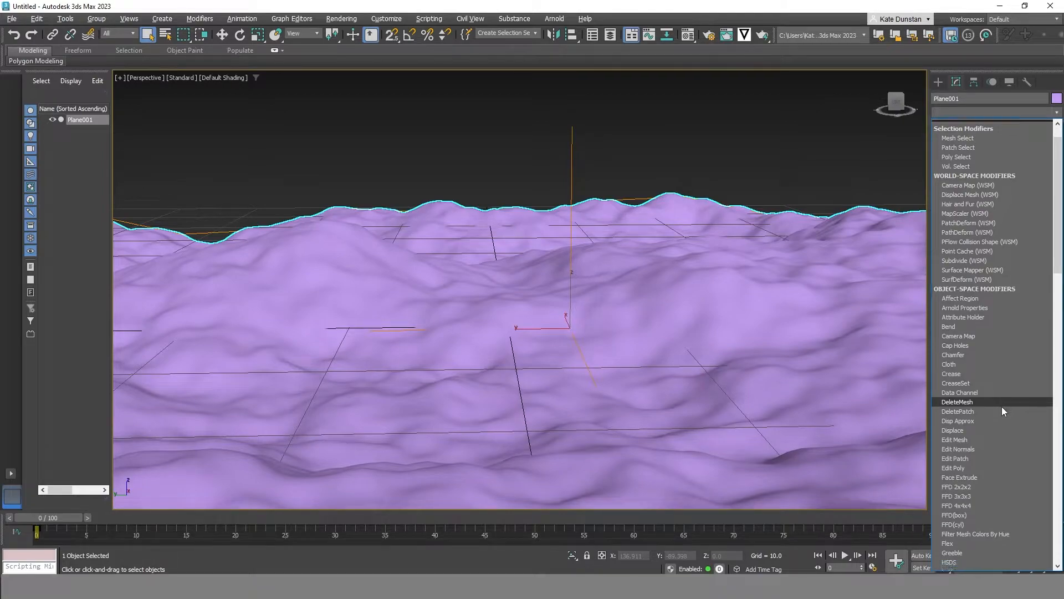
{"action": "scroll", "coordinate": [1002, 411], "scroll_direction": "down", "scroll_amount": 4}
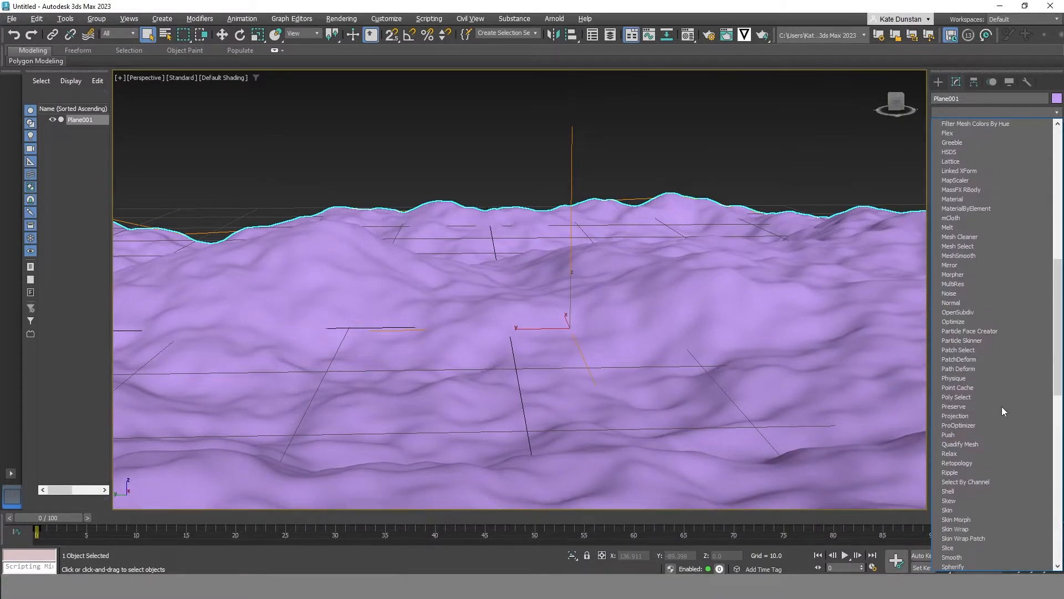
{"action": "left_click", "coordinate": [953, 436]}
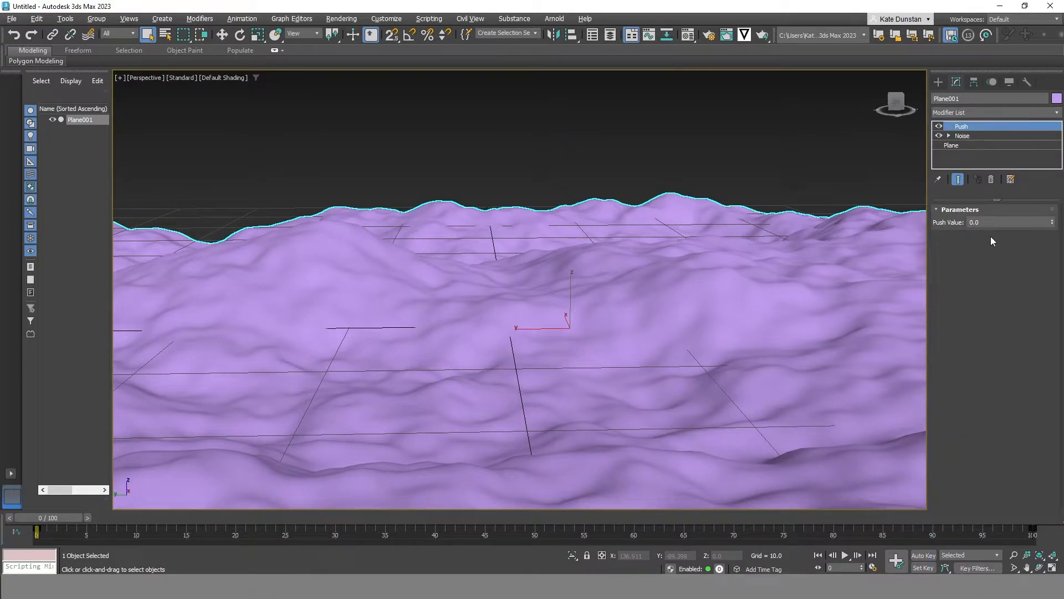
{"action": "mouse_move", "coordinate": [1052, 222]}
{"action": "left_mouse_down"}
{"action": "mouse_move", "coordinate": [1053, 198]}
{"action": "mouse_move", "coordinate": [1056, 244]}
{"action": "mouse_move", "coordinate": [1056, 231]}
{"action": "left_mouse_up"}
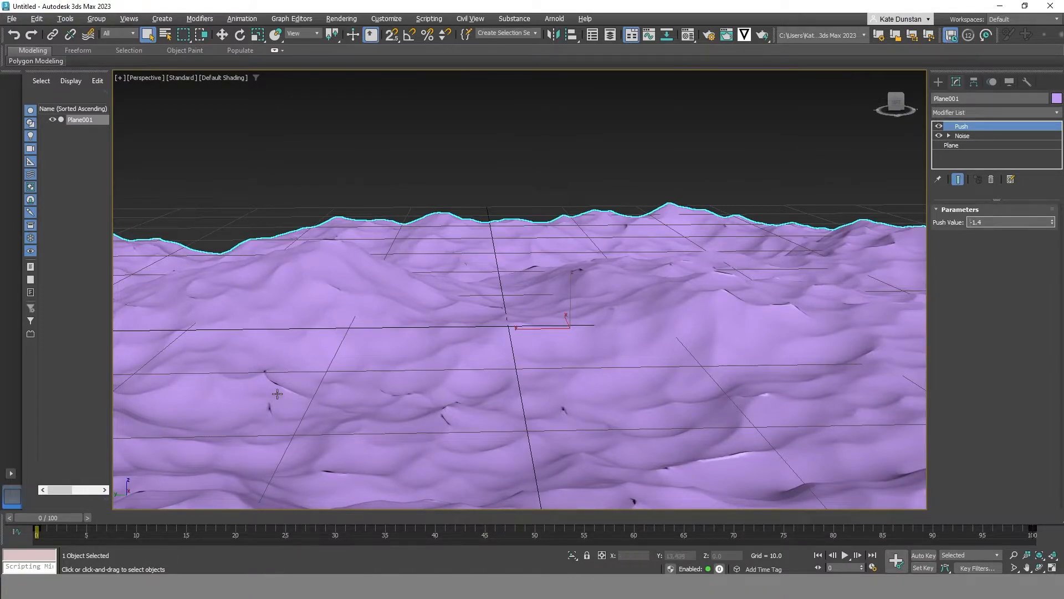
Add a Relax modifier above the Push modifier and increase its relax value.
{"action": "left_click", "coordinate": [986, 111]}
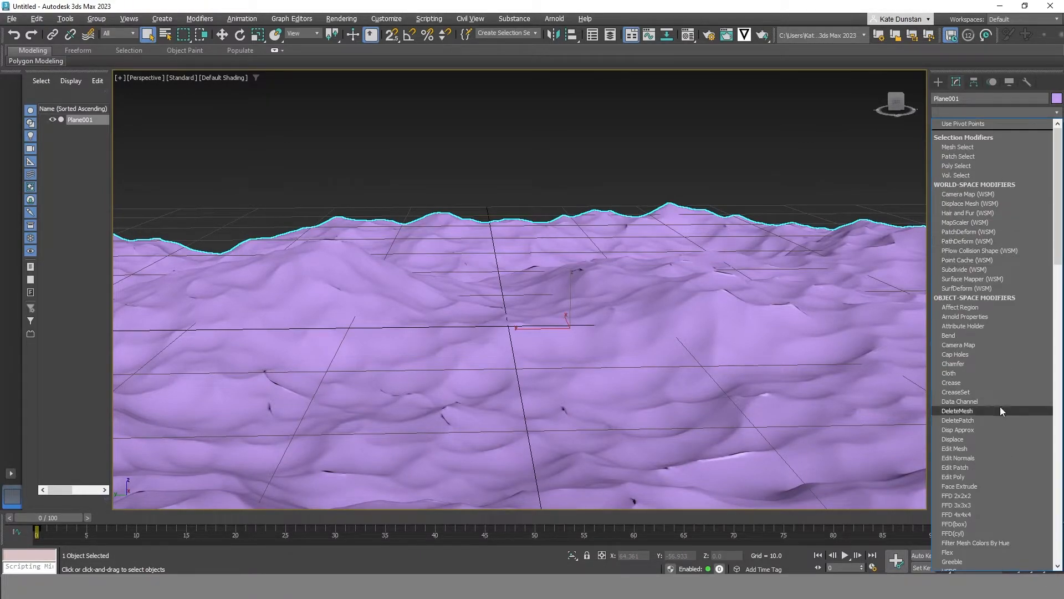
{"action": "scroll", "coordinate": [1002, 430], "scroll_direction": "down", "scroll_amount": 15}
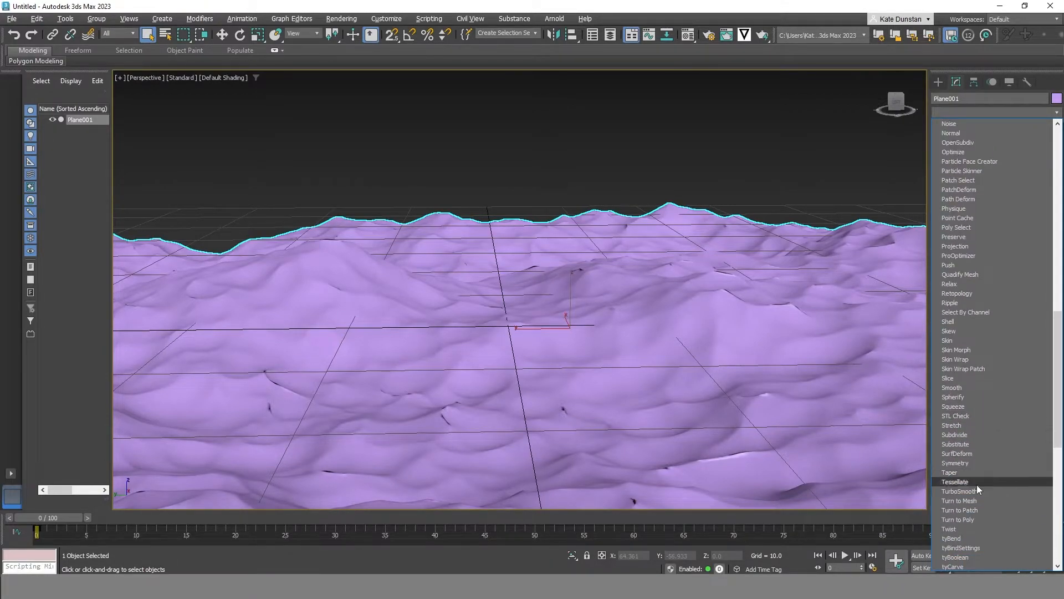
{"action": "left_click", "coordinate": [993, 285]}
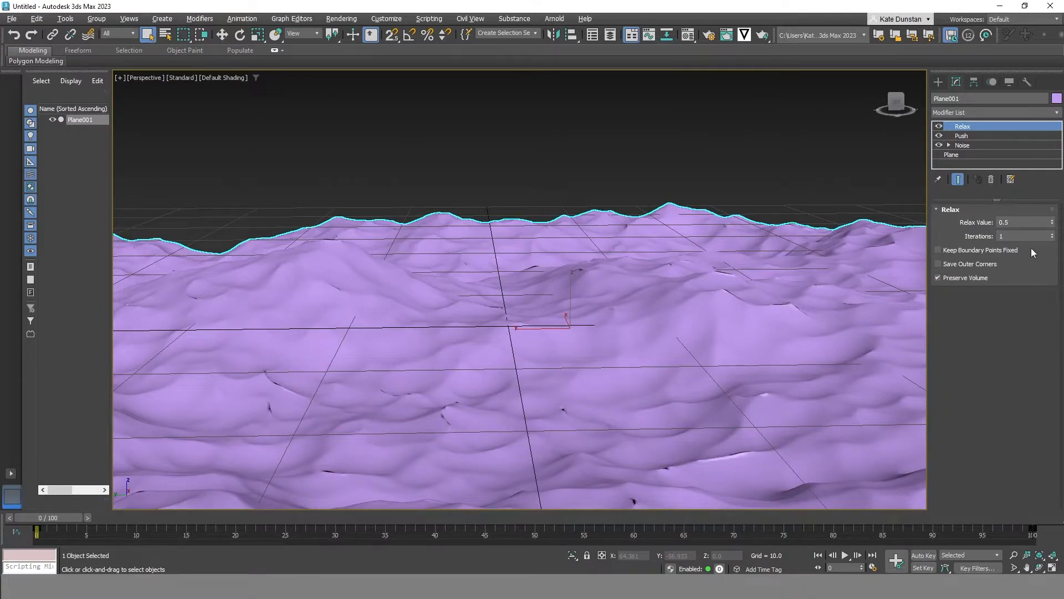
{"action": "left_click", "coordinate": [1052, 221]}
{"action": "left_click_drag", "start_coordinate": [1053, 221], "coordinate": [1056, 209]}
{"action": "mouse_move", "coordinate": [74, 517]}
{"action": "left_mouse_down"}
{"action": "mouse_move", "coordinate": [269, 513]}
{"action": "mouse_move", "coordinate": [75, 507]}
{"action": "left_mouse_up"}
Add a second Noise modifier above the Relax modifier.
{"action": "left_click", "coordinate": [984, 110]}
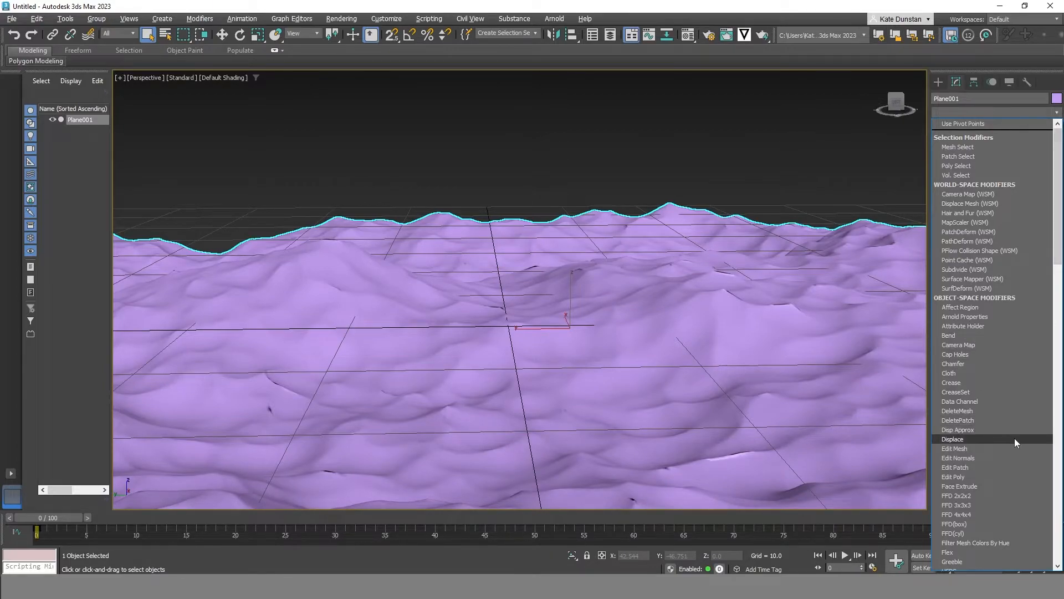
{"action": "scroll", "coordinate": [1014, 438], "scroll_direction": "down", "scroll_amount": 4}
{"action": "scroll", "coordinate": [1014, 438], "scroll_direction": "down", "scroll_amount": 15}
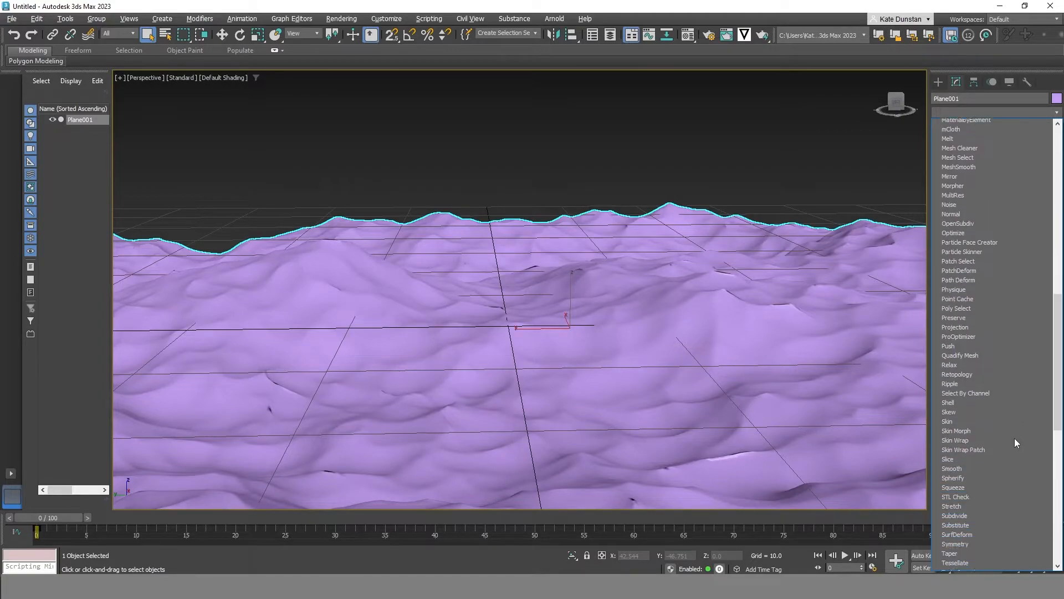
{"action": "scroll", "coordinate": [1015, 443], "scroll_direction": "up", "scroll_amount": 4}
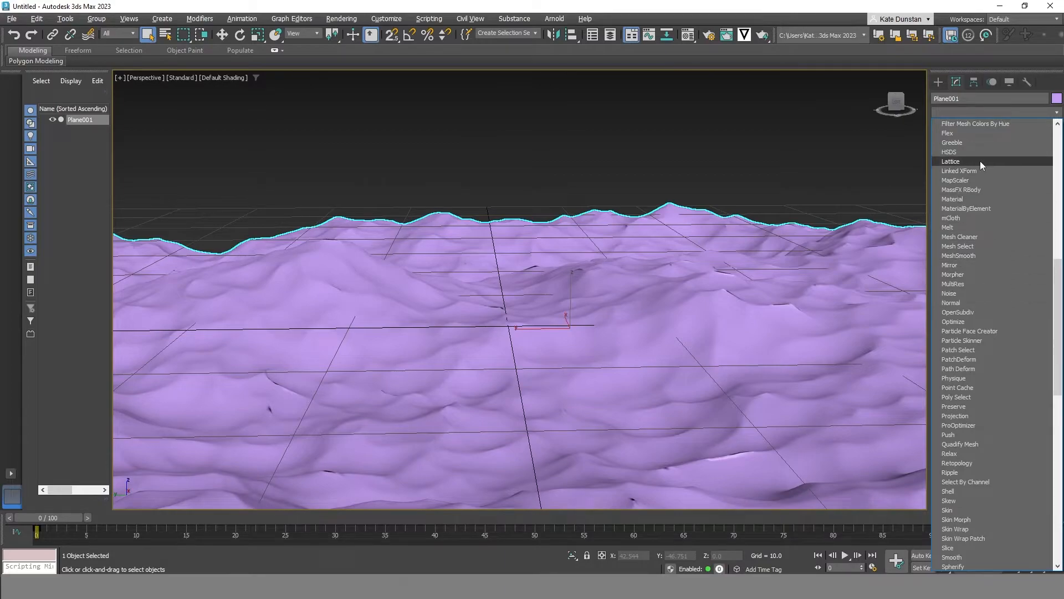
{"action": "left_click", "coordinate": [974, 294]}
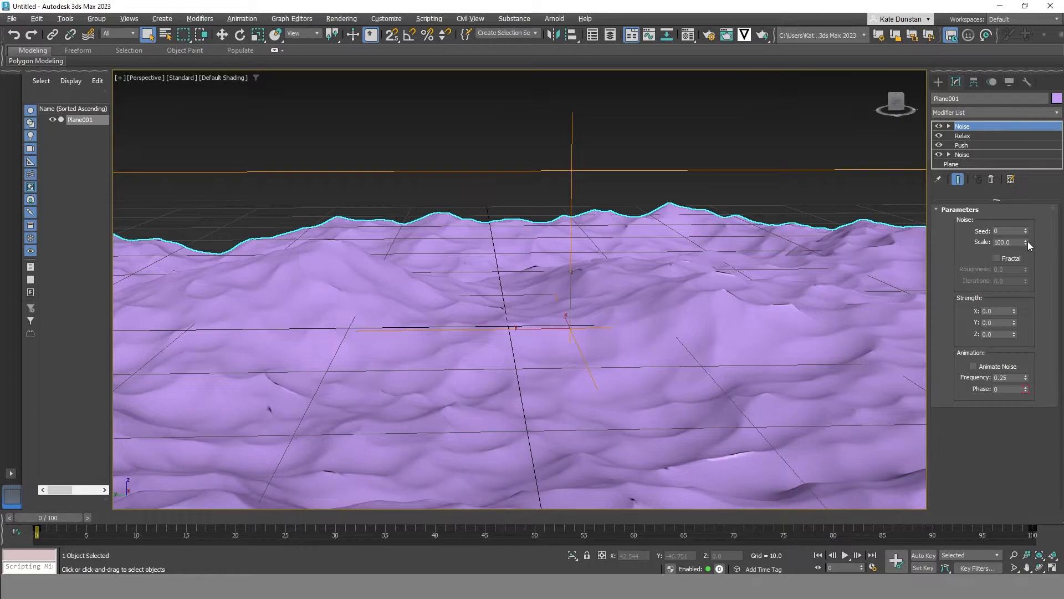
Set the second Noise modifier's scale to 1.12, with Fractal enabled and Z strength at 0.3.
{"action": "left_click_drag", "start_coordinate": [1026, 243], "coordinate": [984, 247]}
{"action": "type", "text": "39.0"}
{"action": "type", "text": "1.12"}
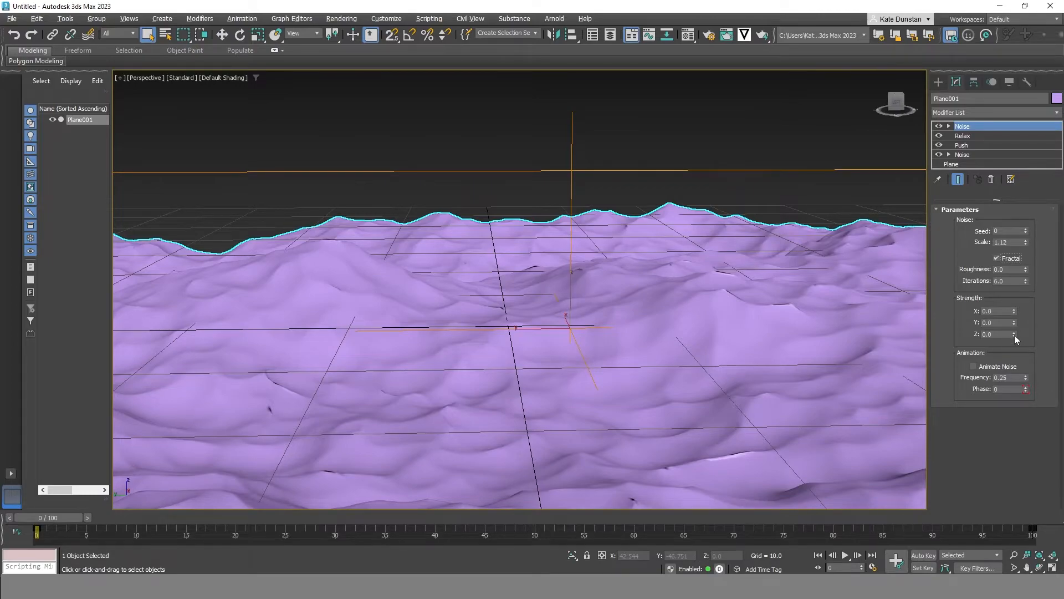
{"action": "mouse_move", "coordinate": [1015, 336]}
{"action": "left_mouse_down"}
{"action": "mouse_move", "coordinate": [1023, 311]}
{"action": "mouse_move", "coordinate": [1025, 320]}
{"action": "left_mouse_up"}
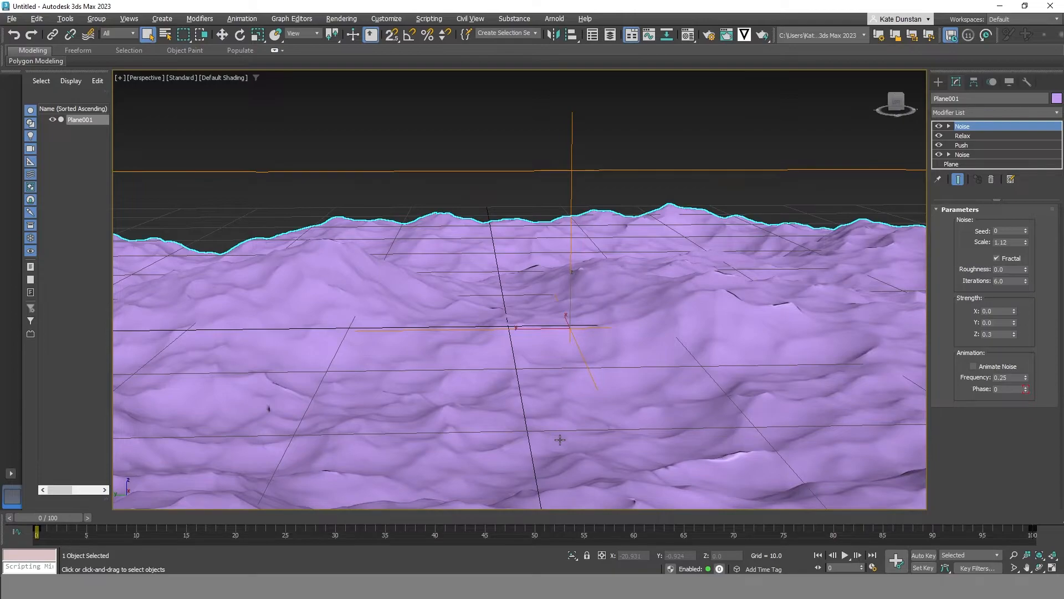
Enable Animate Noise on the second Noise modifier with frequency 0.23 and phase -61, and preview the animation up to frame 8.
{"action": "left_click", "coordinate": [973, 367]}
{"action": "left_click_drag", "start_coordinate": [1027, 378], "coordinate": [1026, 382]}
{"action": "left_click_drag", "start_coordinate": [1027, 379], "coordinate": [1027, 376]}
{"action": "left_click_drag", "start_coordinate": [1027, 391], "coordinate": [1031, 422]}
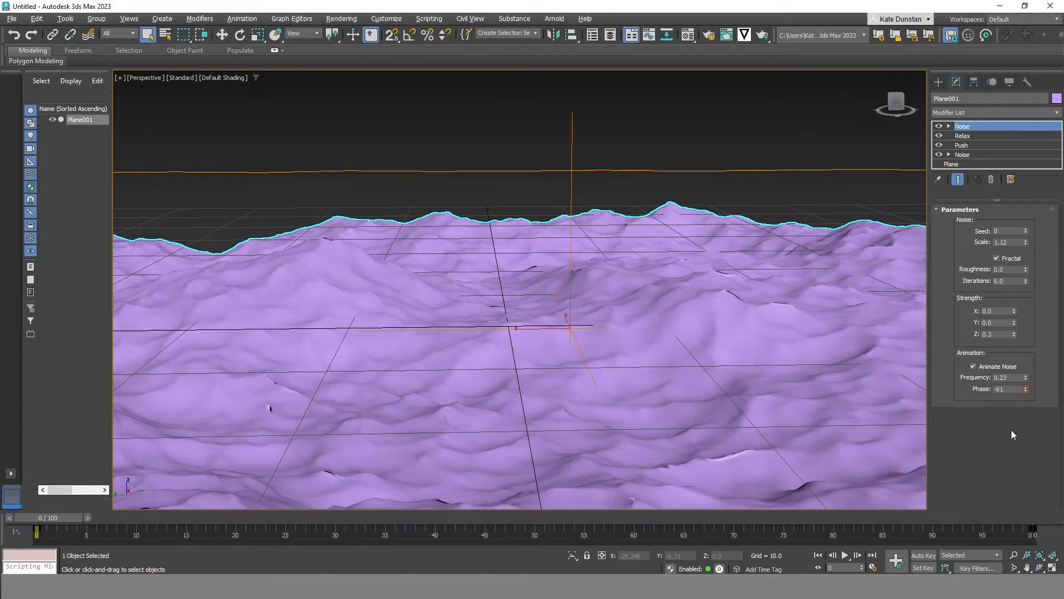
{"action": "left_click_drag", "start_coordinate": [57, 521], "coordinate": [108, 525]}
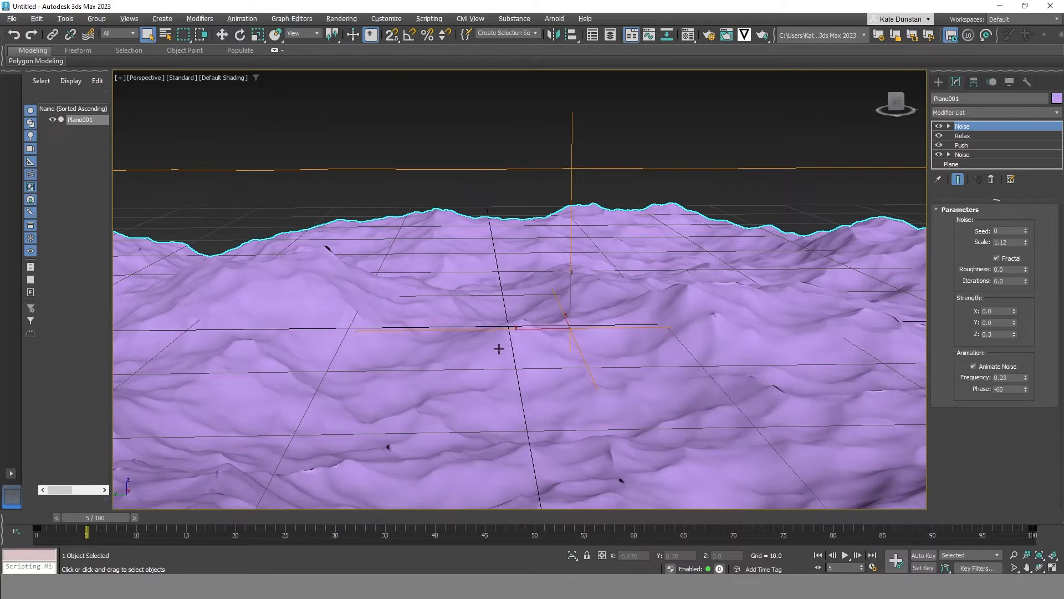
{"action": "left_click_drag", "start_coordinate": [106, 519], "coordinate": [140, 516]}
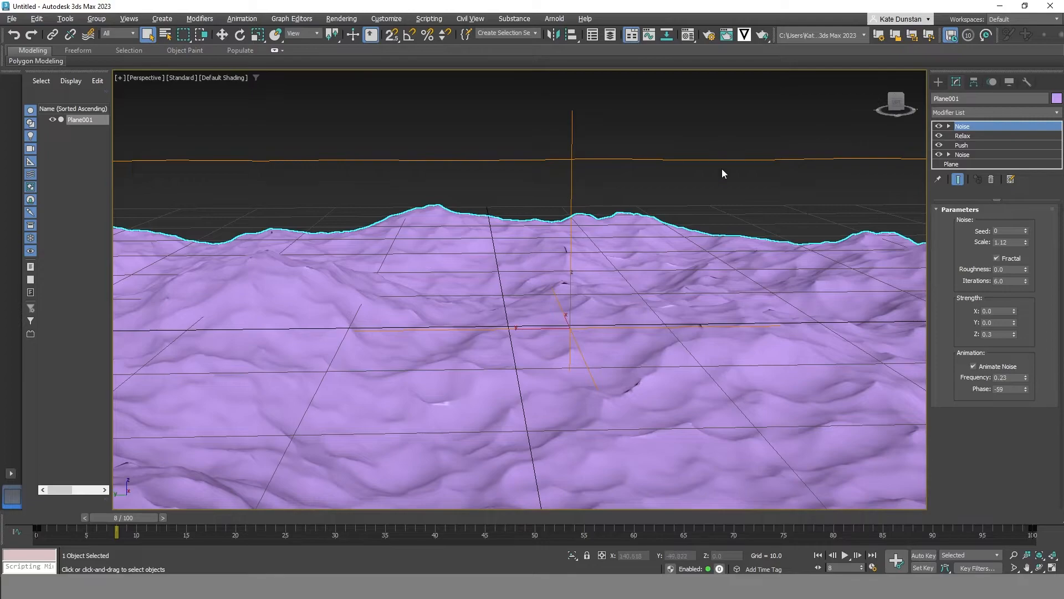
Open the Material Editor and place its window clear of the middle of the viewport.
{"action": "left_click", "coordinate": [720, 145]}
{"action": "left_click", "coordinate": [651, 292]}
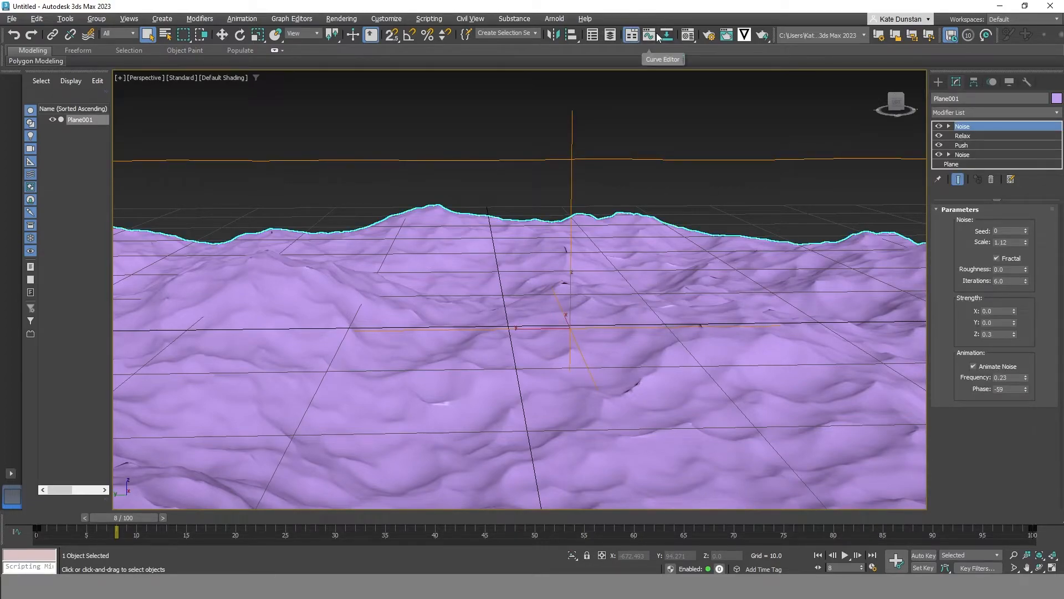
{"action": "left_click", "coordinate": [689, 36]}
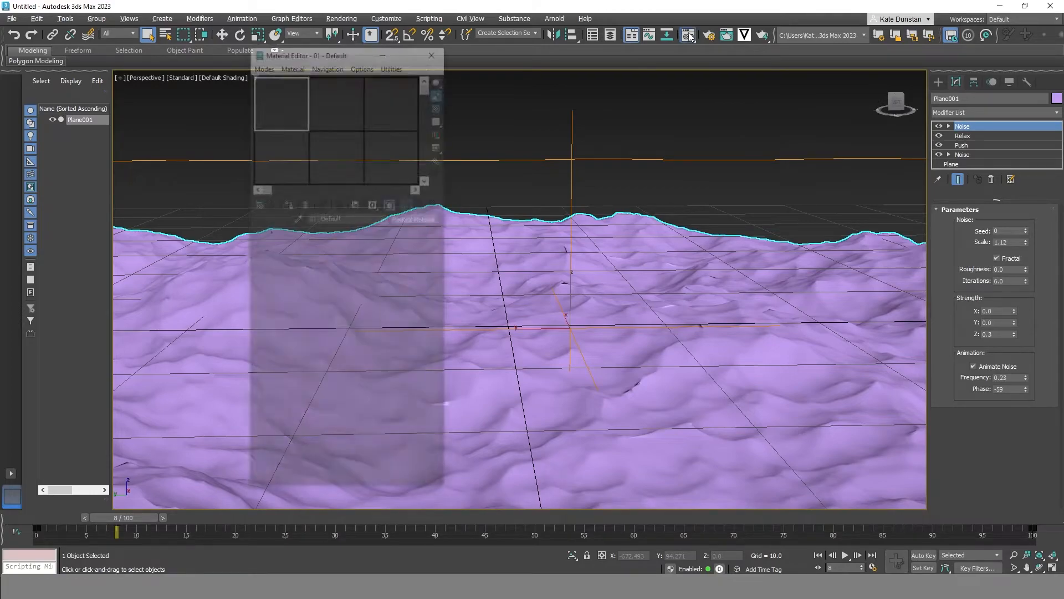
{"action": "left_click_drag", "start_coordinate": [367, 53], "coordinate": [326, 59]}
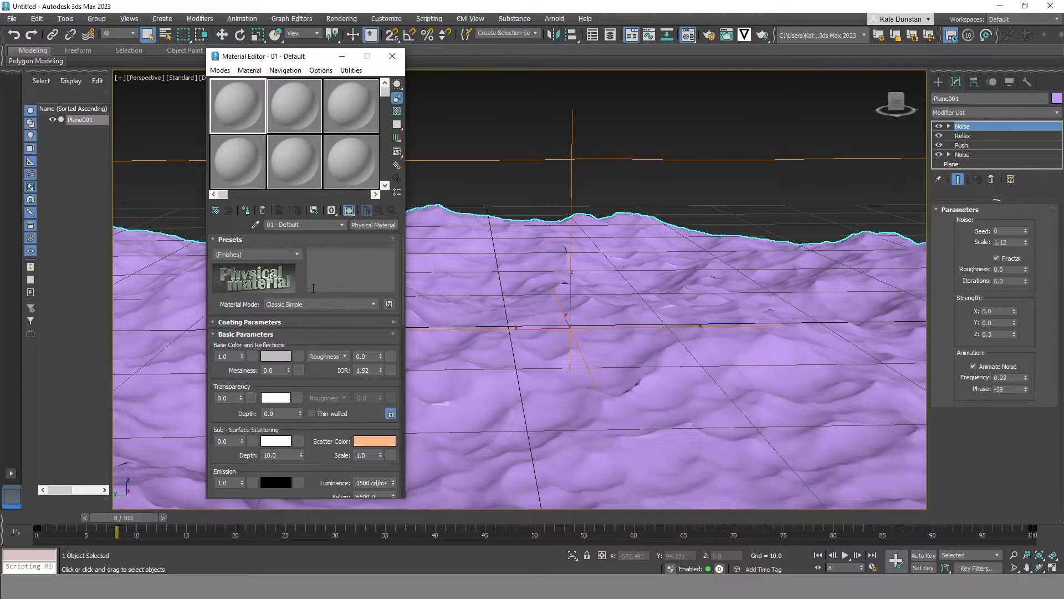
Look through the Physical Material presets and apply Glossy Plastic to the first material slot.
{"action": "left_click", "coordinate": [259, 256]}
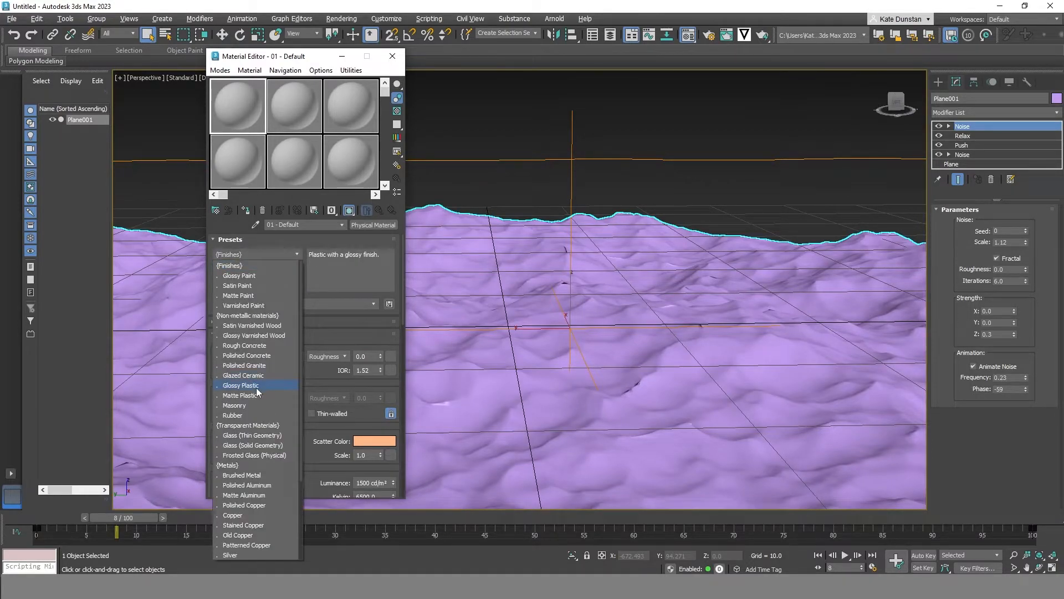
{"action": "scroll", "coordinate": [253, 496], "scroll_direction": "down", "scroll_amount": 2}
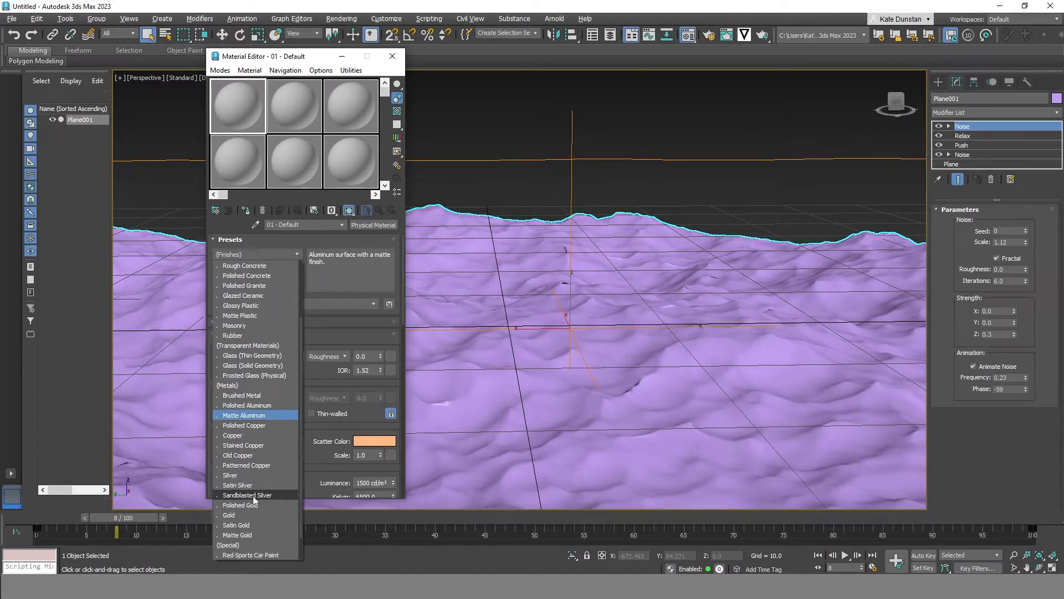
{"action": "scroll", "coordinate": [252, 496], "scroll_direction": "up", "scroll_amount": 2}
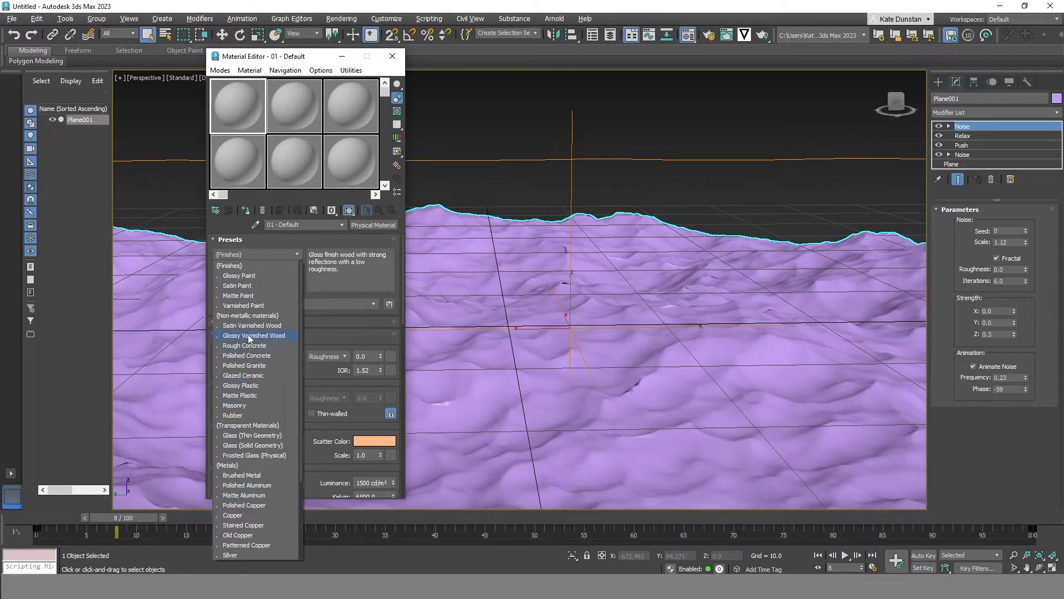
{"action": "left_click", "coordinate": [260, 386]}
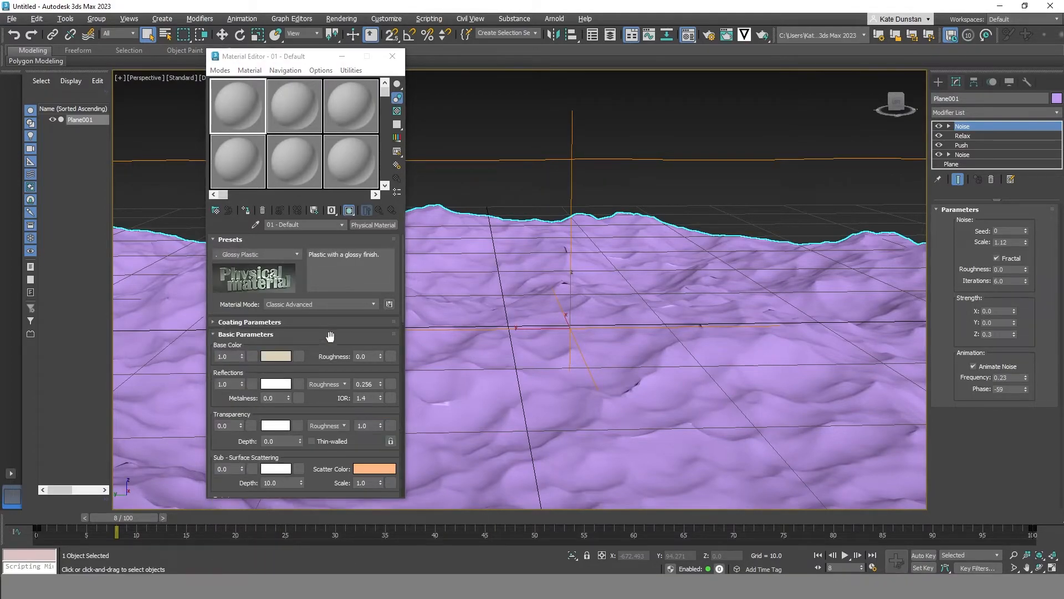
Set the material's base color to a dark teal blue with red 0.0, green 0.035 and blue 0.101.
{"action": "left_click", "coordinate": [268, 356]}
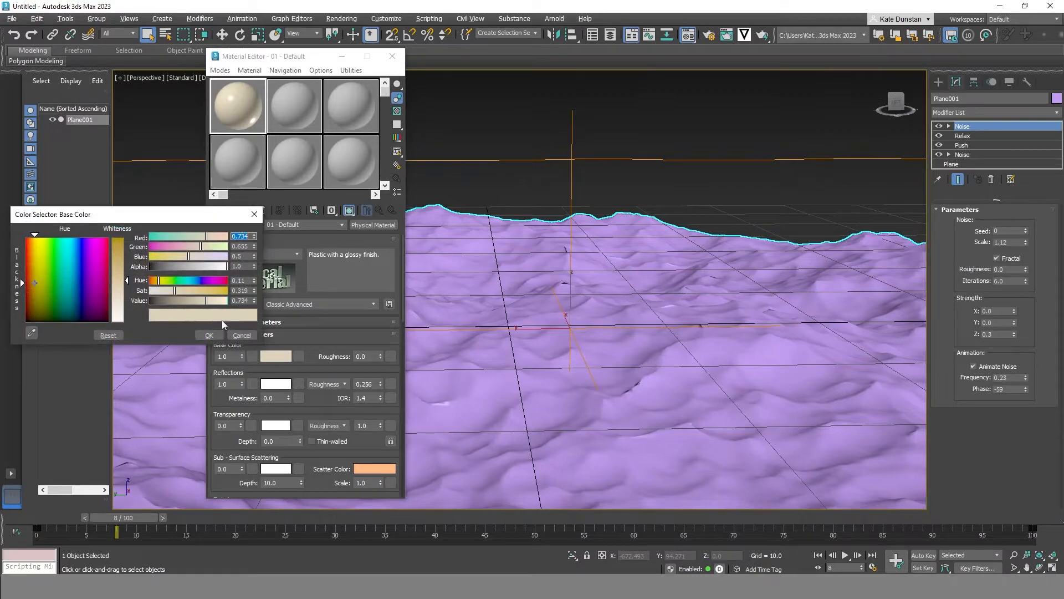
{"action": "left_click_drag", "start_coordinate": [197, 284], "coordinate": [200, 283]}
{"action": "left_click_drag", "start_coordinate": [119, 280], "coordinate": [119, 238]}
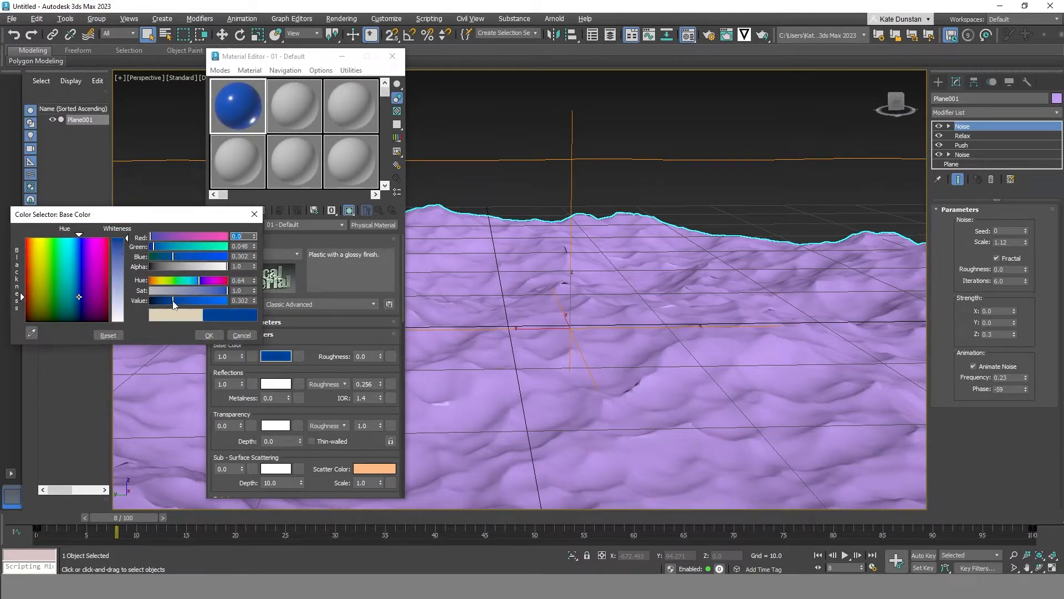
{"action": "left_click", "coordinate": [66, 302]}
{"action": "left_click_drag", "start_coordinate": [162, 244], "coordinate": [159, 245]}
{"action": "left_click_drag", "start_coordinate": [165, 306], "coordinate": [162, 306]}
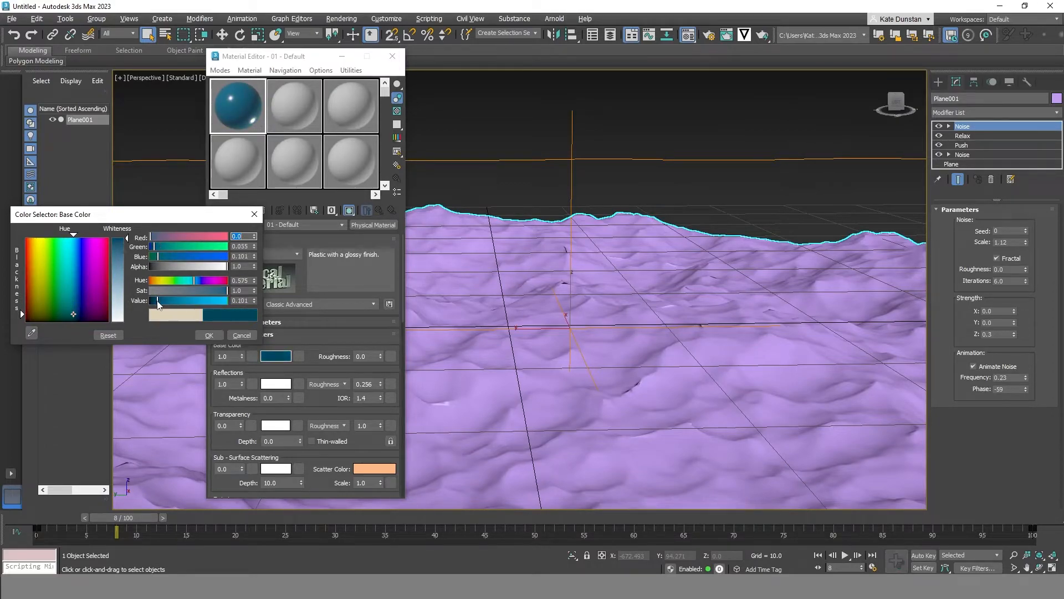
{"action": "left_click", "coordinate": [205, 335]}
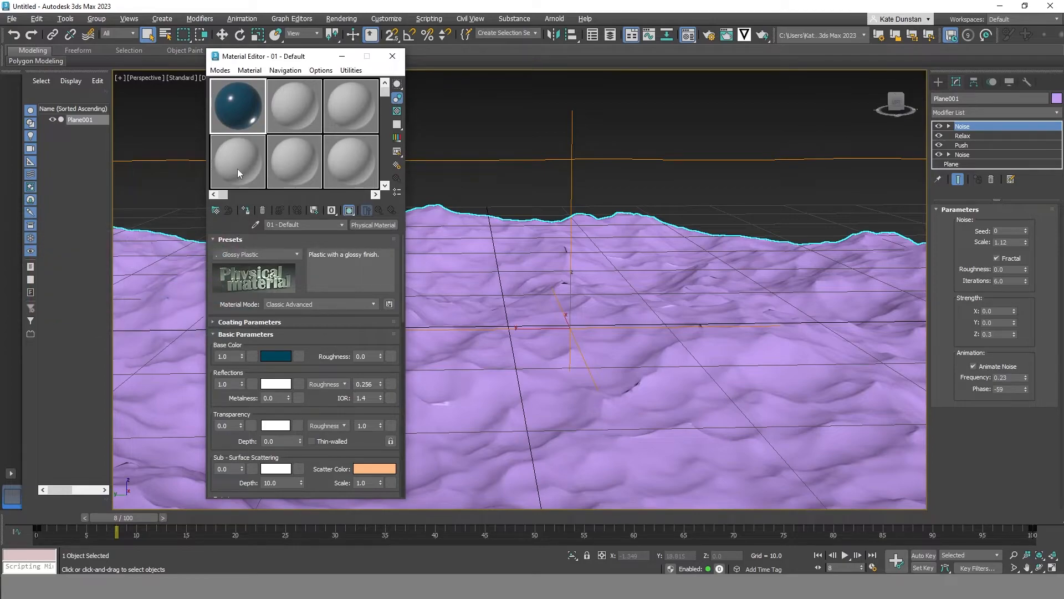
Switch the material's reflections from Roughness to Glossiness at 1.0 and set the metalness to 0.81.
{"action": "left_click", "coordinate": [344, 384]}
{"action": "left_click", "coordinate": [340, 398]}
{"action": "left_click_drag", "start_coordinate": [380, 383], "coordinate": [415, 275]}
{"action": "left_click_drag", "start_coordinate": [288, 398], "coordinate": [295, 342]}
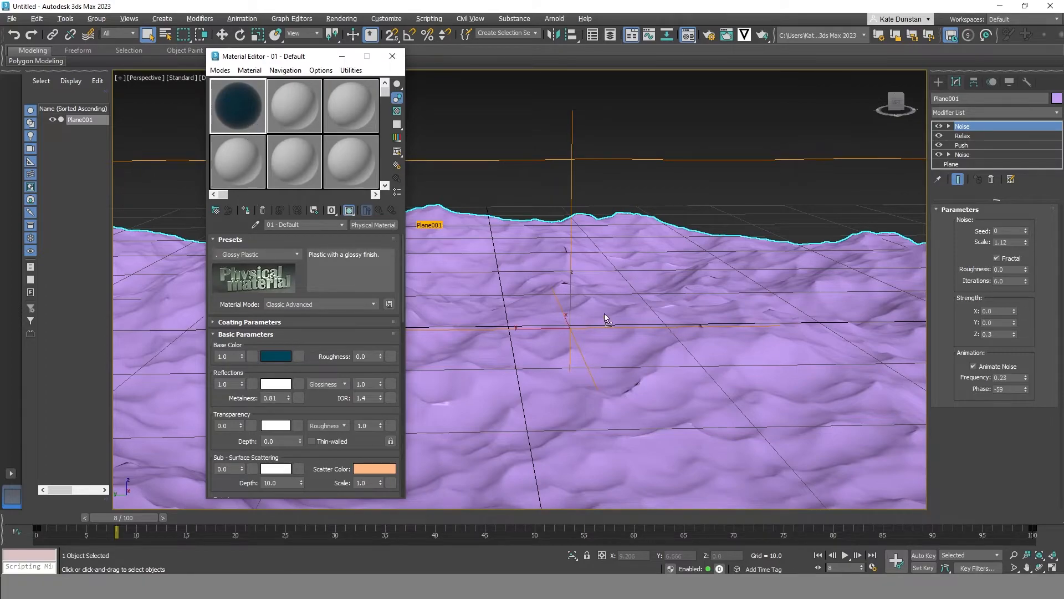
Assign the material to the wavy plane and adjust its metalness.
{"action": "left_click_drag", "start_coordinate": [638, 357], "coordinate": [639, 355]}
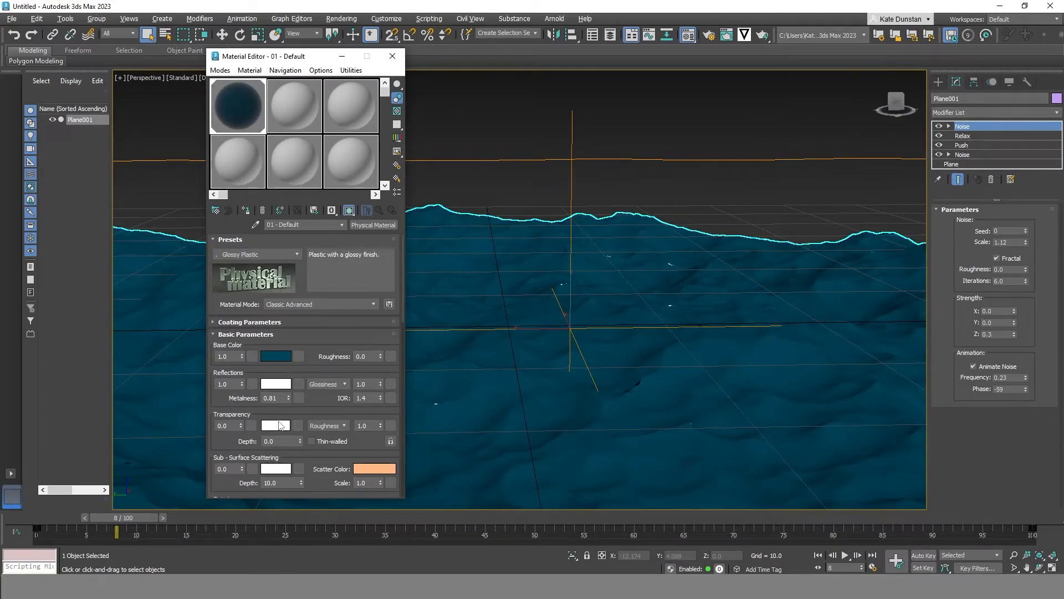
{"action": "left_click_drag", "start_coordinate": [289, 398], "coordinate": [306, 368]}
Try the Brushed Metal preset on the material, and choose Polished Aluminum instead.
{"action": "left_click", "coordinate": [268, 254]}
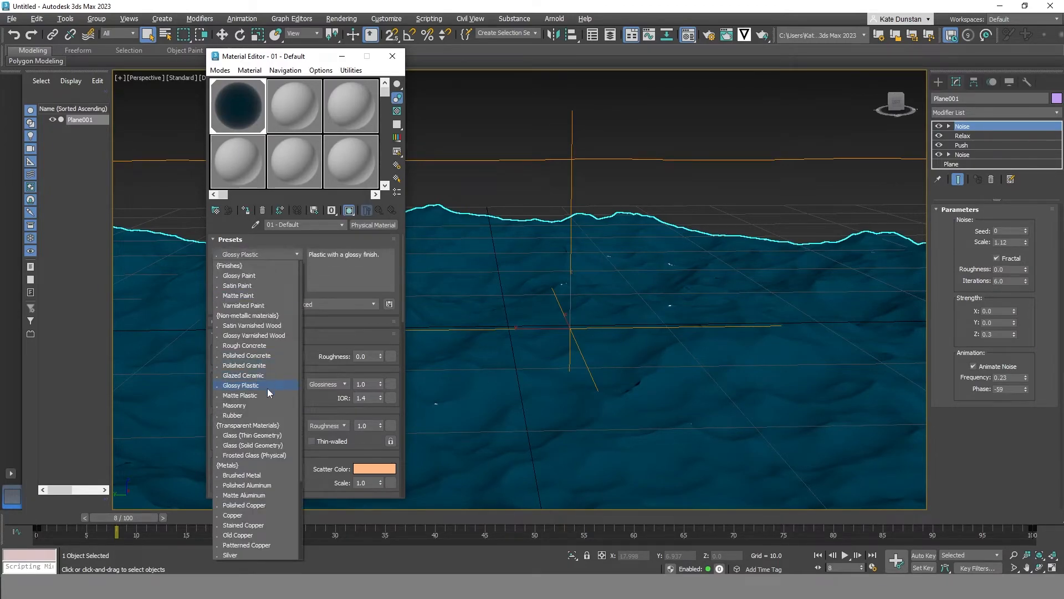
{"action": "left_click", "coordinate": [260, 476]}
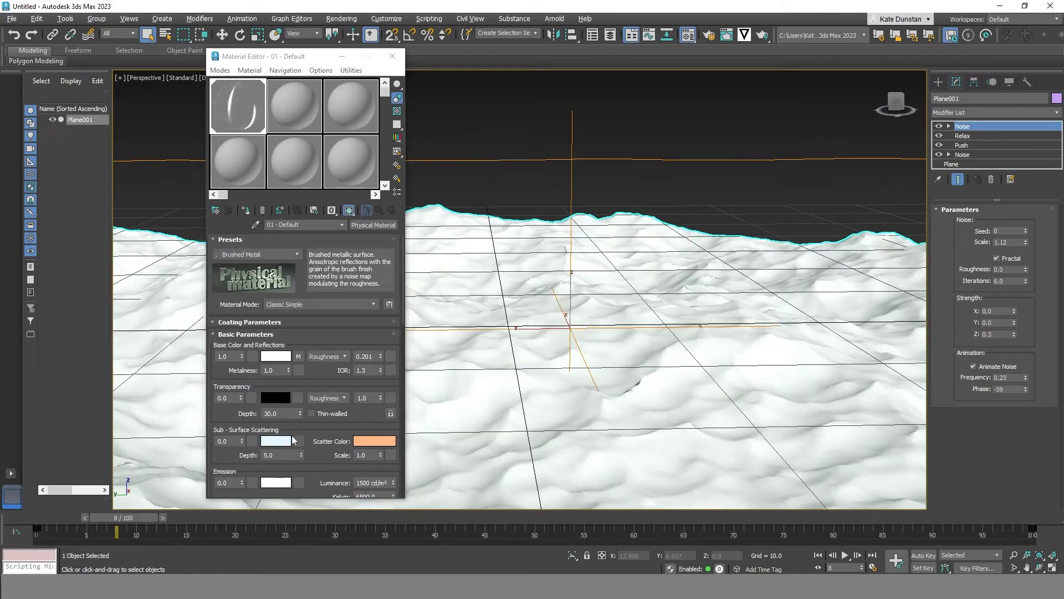
{"action": "left_click", "coordinate": [253, 255]}
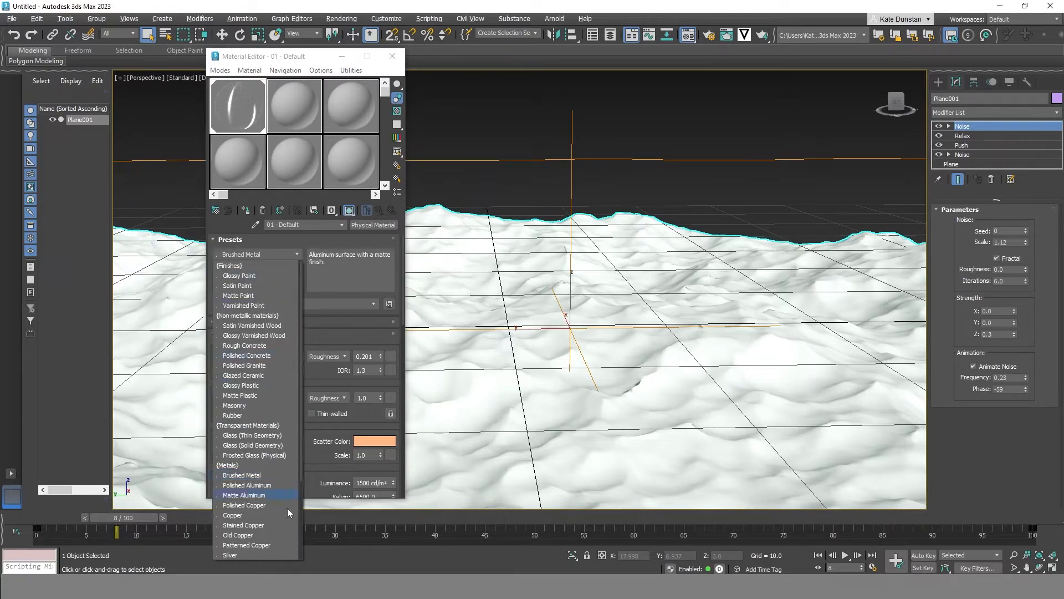
{"action": "left_click", "coordinate": [249, 486]}
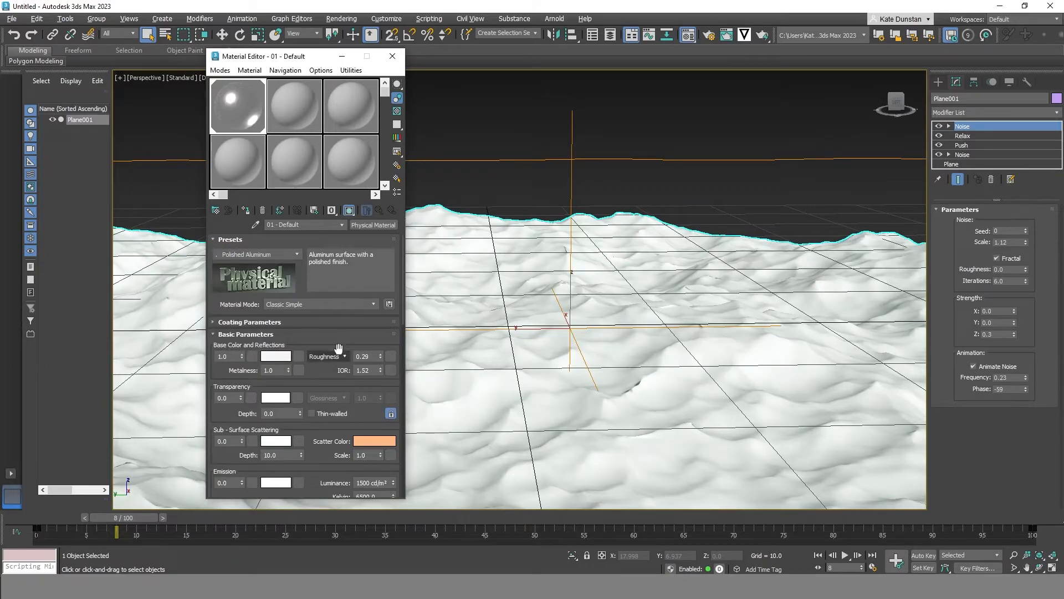
Switch the Polished Aluminum material's reflections from Roughness to Glossiness and set the value to 1.0.
{"action": "left_click", "coordinate": [344, 356]}
{"action": "left_click", "coordinate": [347, 378]}
{"action": "left_click_drag", "start_coordinate": [382, 338], "coordinate": [383, 306]}
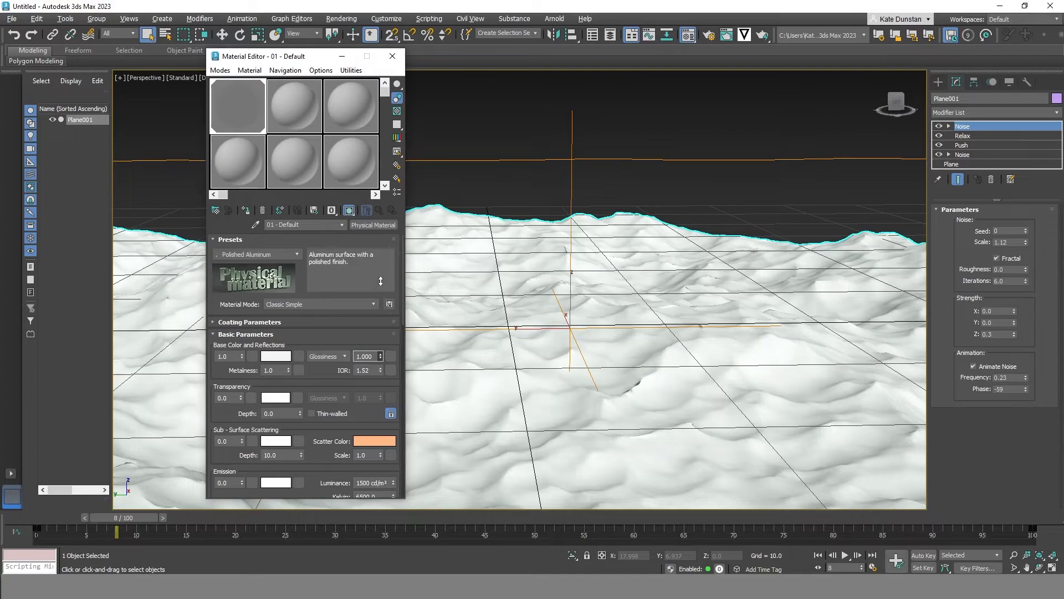
Set the Polished Aluminum material's base color to a muted blue with red 0.065, green 0.125 and blue 0.184.
{"action": "left_click", "coordinate": [284, 356]}
{"action": "left_click", "coordinate": [98, 316]}
{"action": "left_click_drag", "start_coordinate": [137, 238], "coordinate": [137, 246]}
{"action": "left_click_drag", "start_coordinate": [197, 290], "coordinate": [181, 300]}
{"action": "left_click_drag", "start_coordinate": [178, 238], "coordinate": [171, 241]}
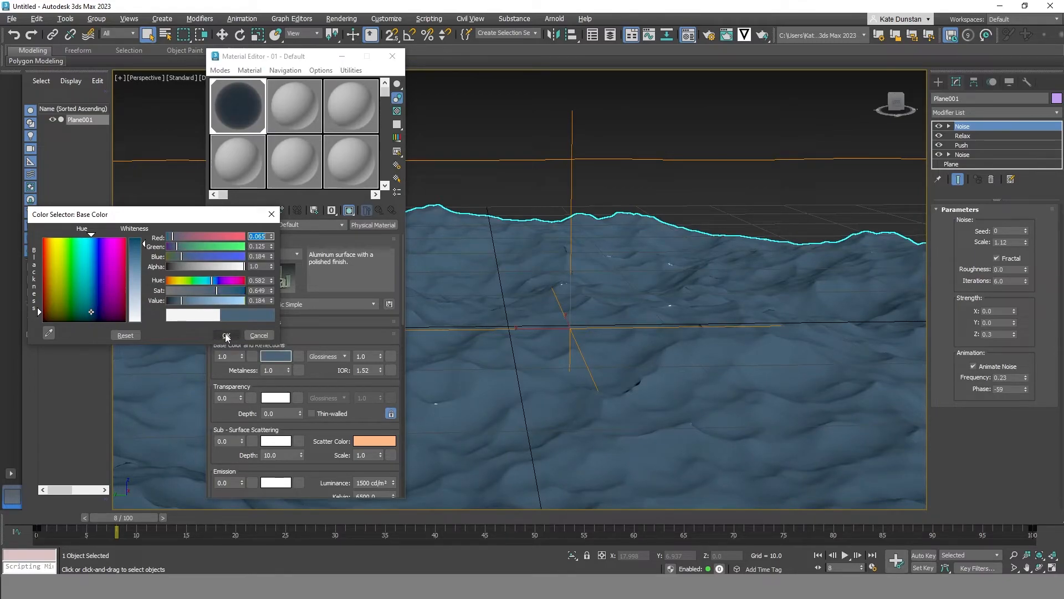
{"action": "left_click", "coordinate": [226, 335]}
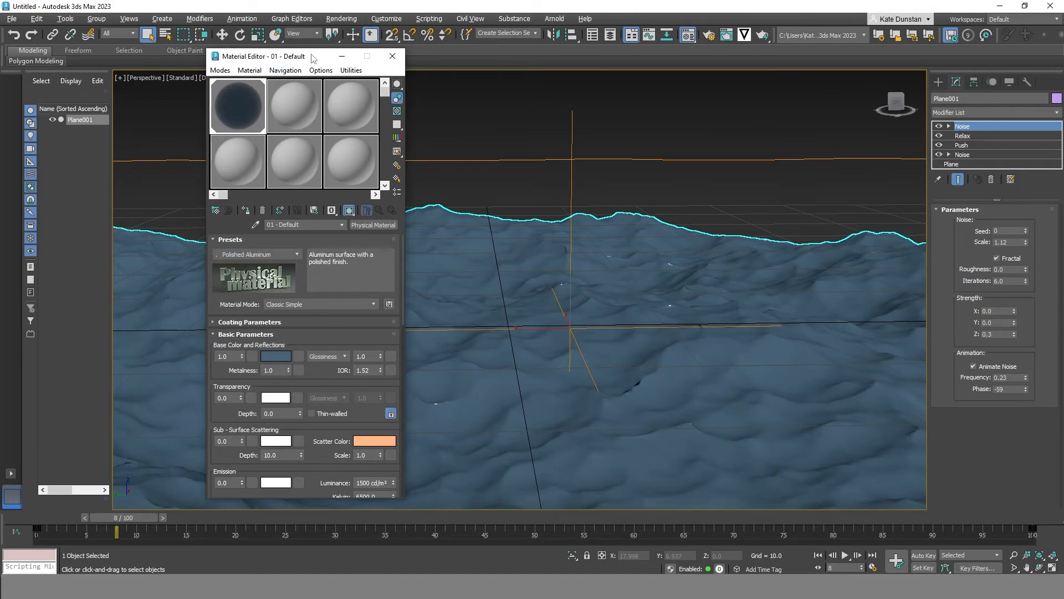
Examine the blue material on the wave surface from near and far, and close the Material Editor.
{"action": "left_click_drag", "start_coordinate": [314, 57], "coordinate": [210, 52]}
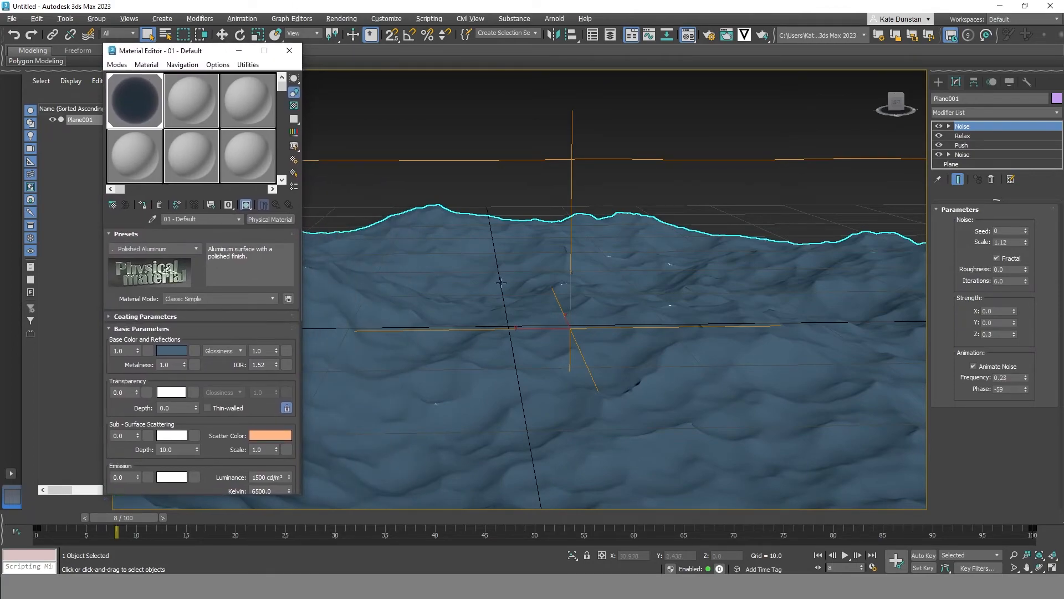
{"action": "middle_click_drag", "start_coordinate": [480, 264], "coordinate": [657, 327], "text": "alt"}
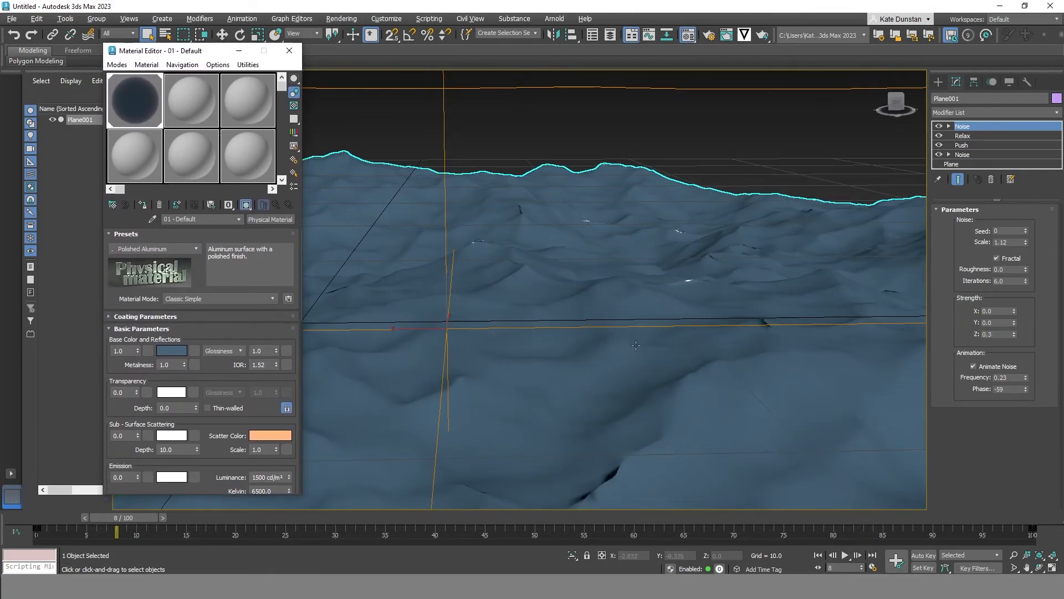
{"action": "left_click_drag", "start_coordinate": [218, 54], "coordinate": [164, 58]}
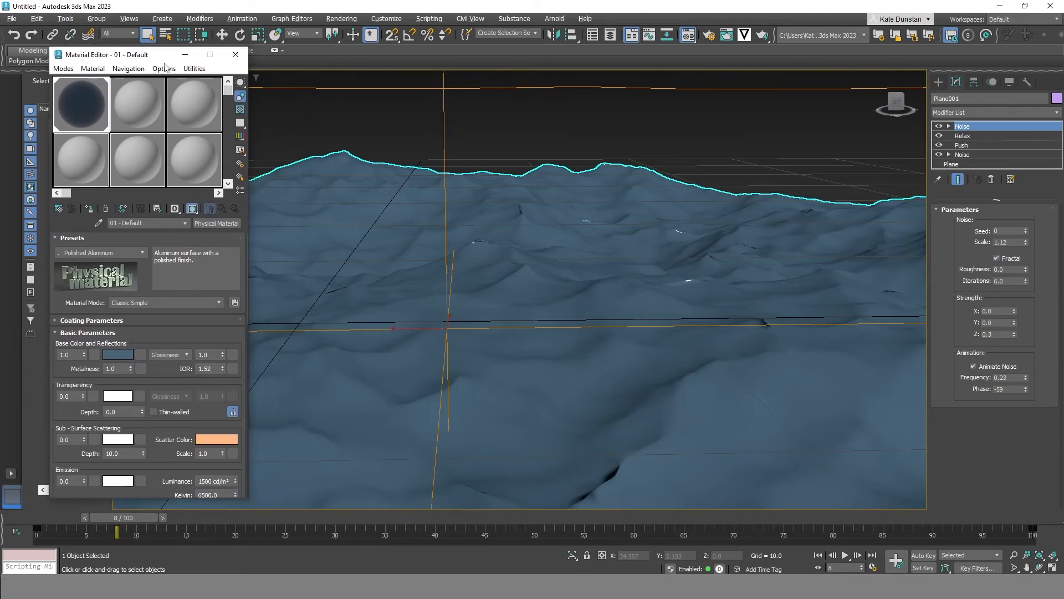
{"action": "scroll", "coordinate": [590, 312], "scroll_direction": "down", "scroll_amount": 4}
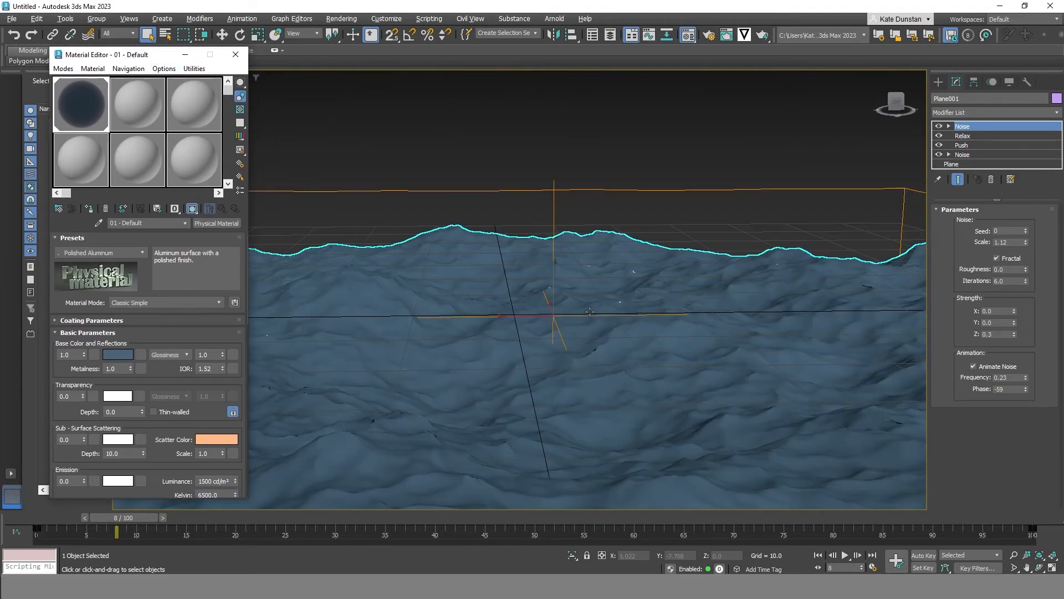
{"action": "scroll", "coordinate": [590, 312], "scroll_direction": "up", "scroll_amount": 3}
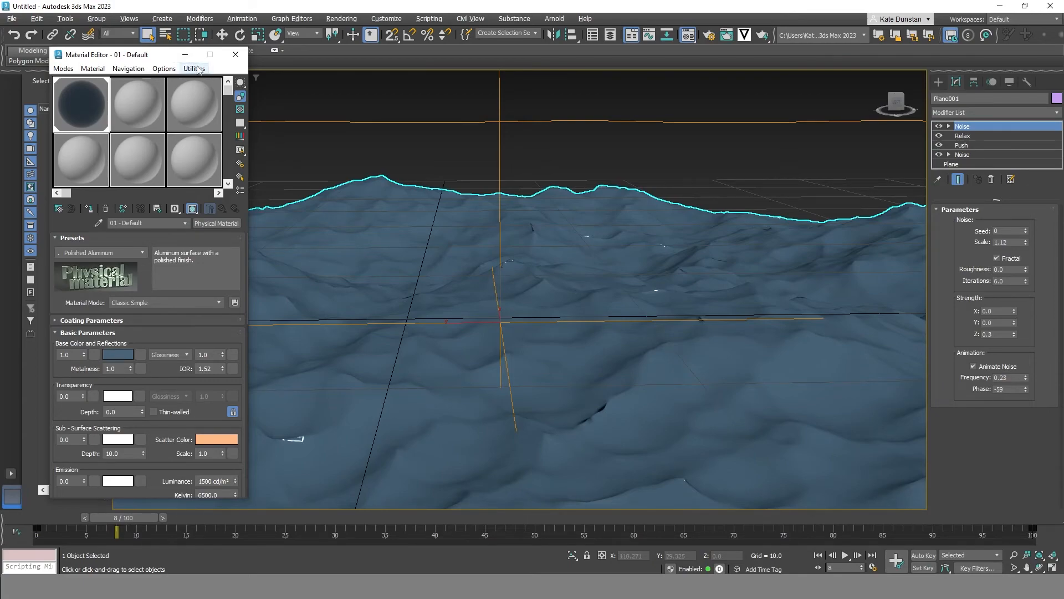
{"action": "left_click", "coordinate": [236, 54]}
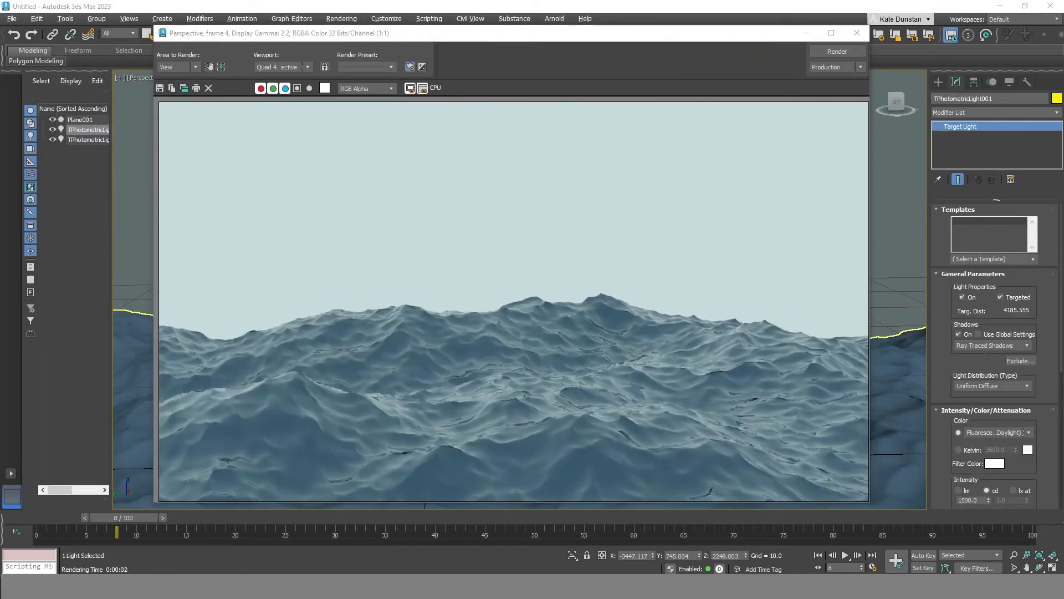